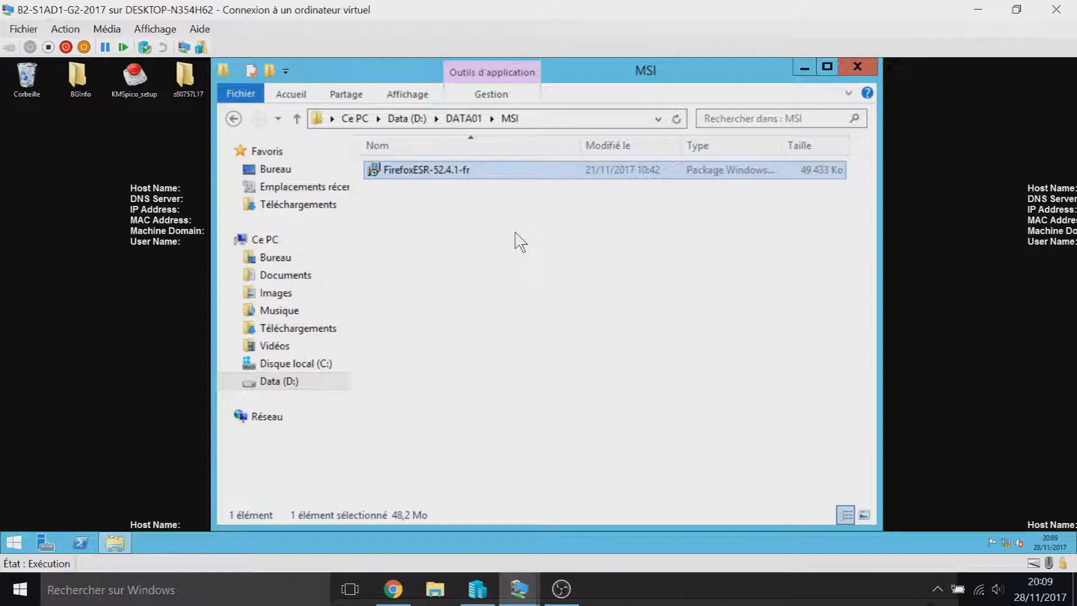
Step: Close the MSI folder window and open Gestion des stratégies de groupe through Gestionnaire de serveur
click(520, 242)
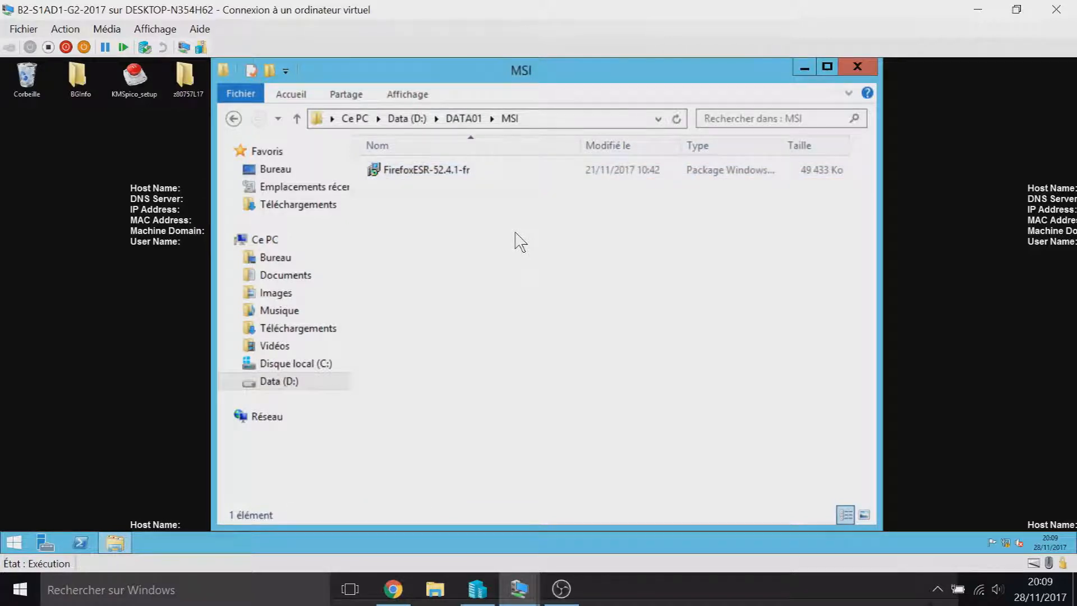
click(860, 67)
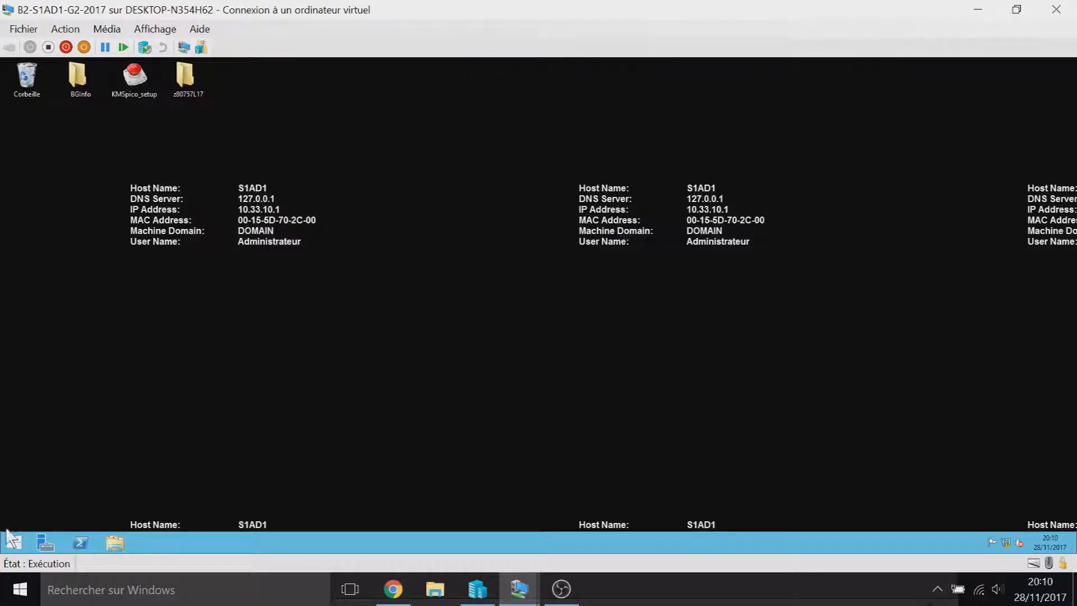
click(55, 537)
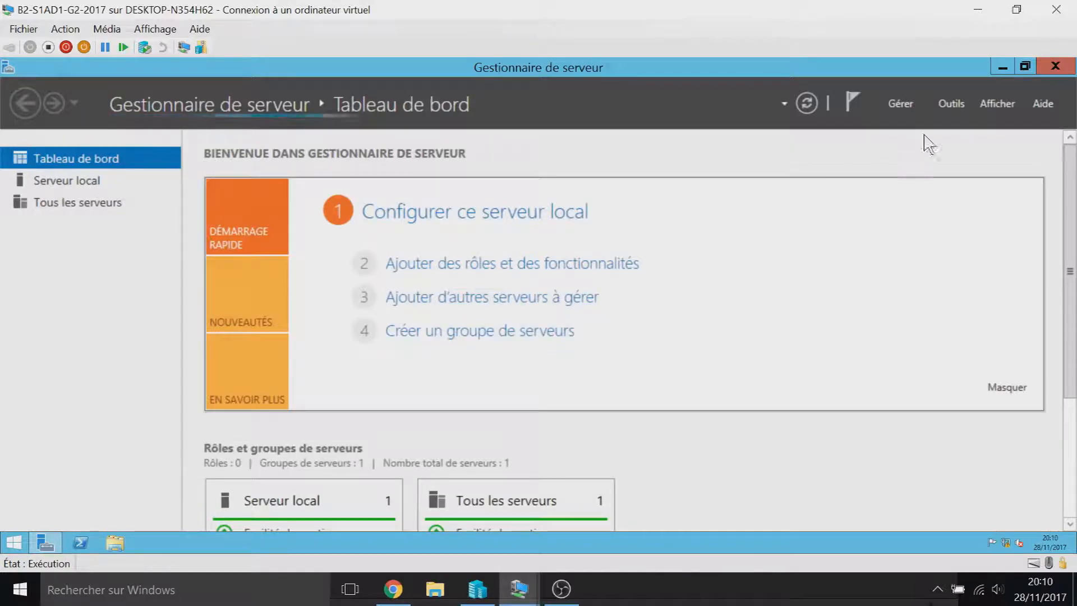
click(954, 104)
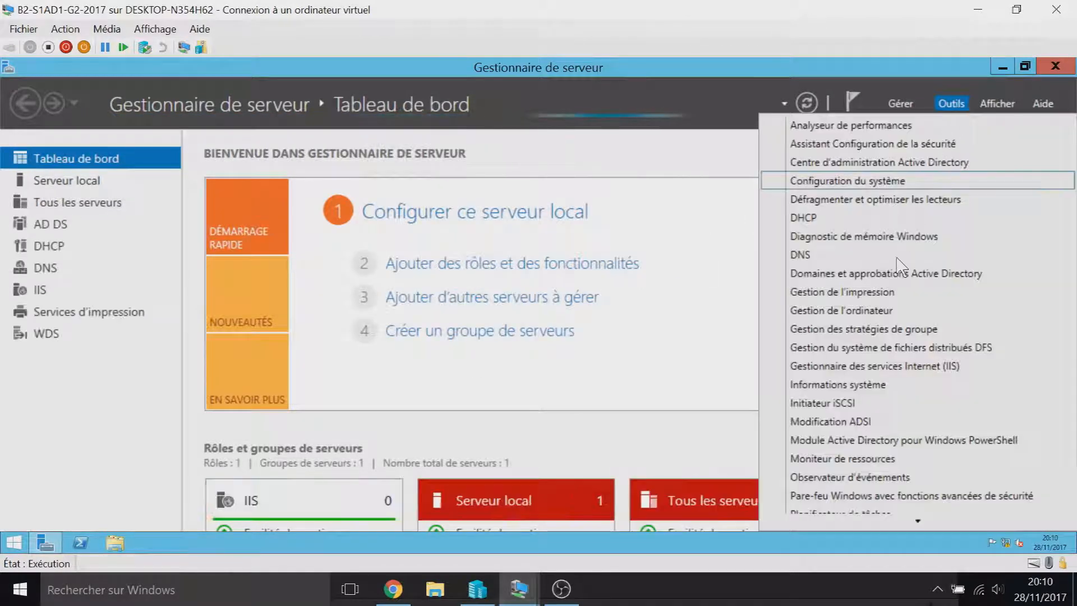
click(898, 329)
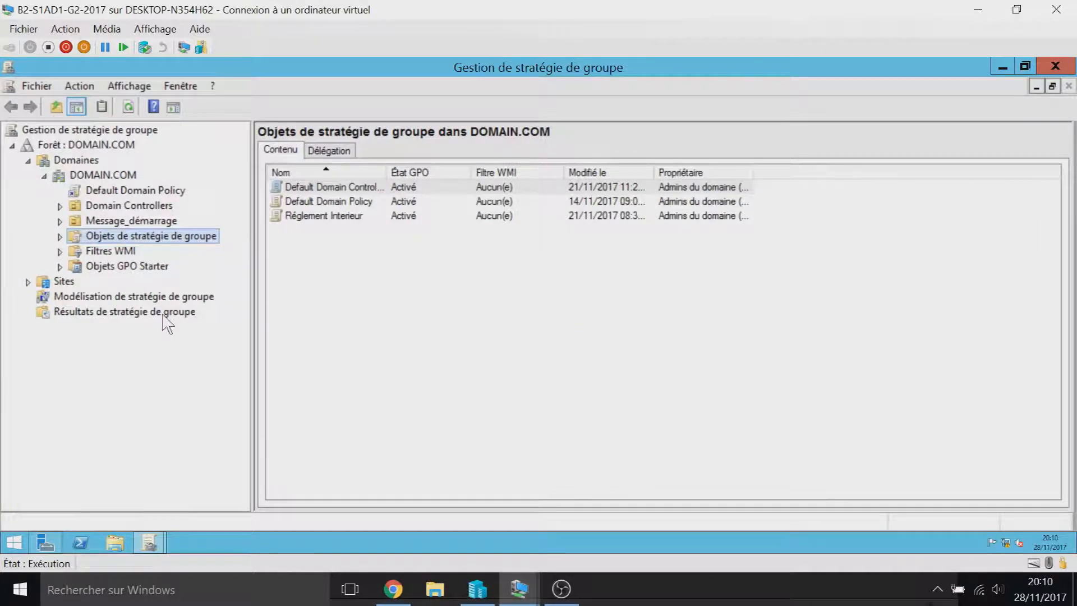
Step: Create a GPO named "Déploiment des MSI" linked to the Message_démarrage organizational unit
click(99, 222)
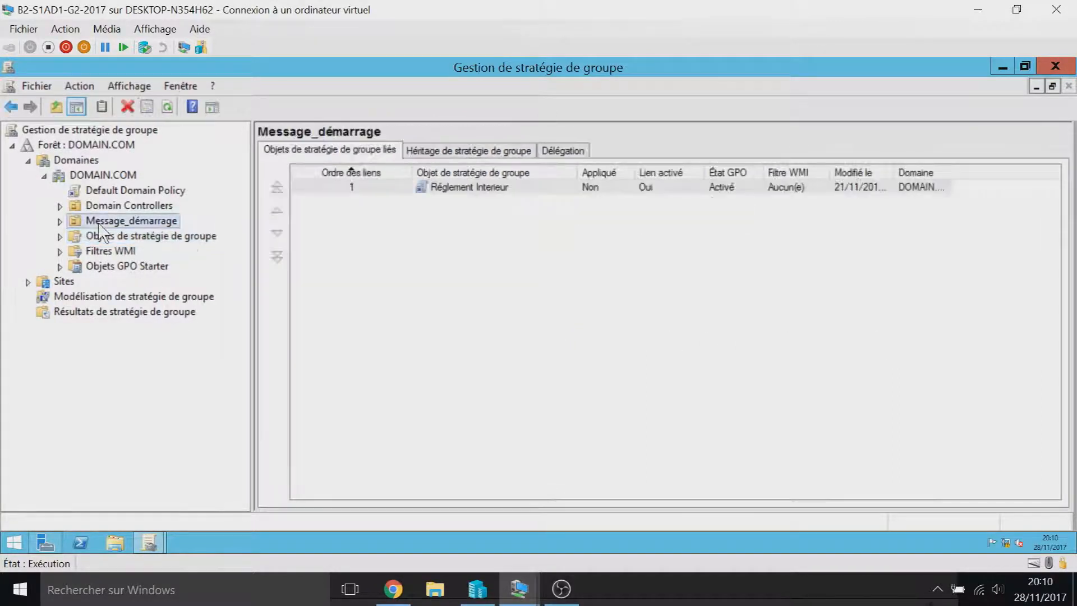
right_click(134, 222)
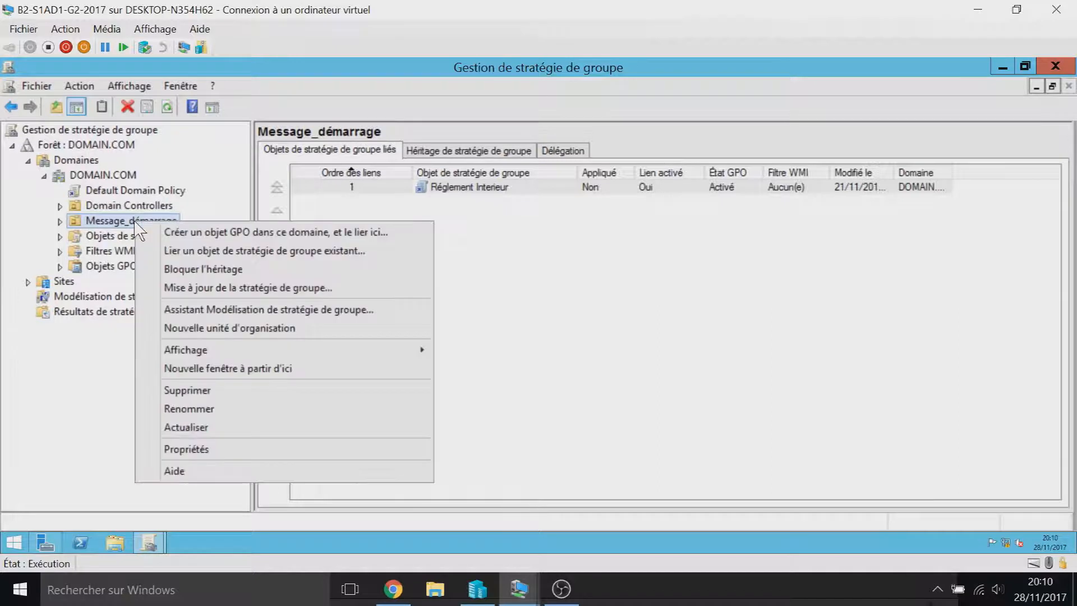
click(188, 230)
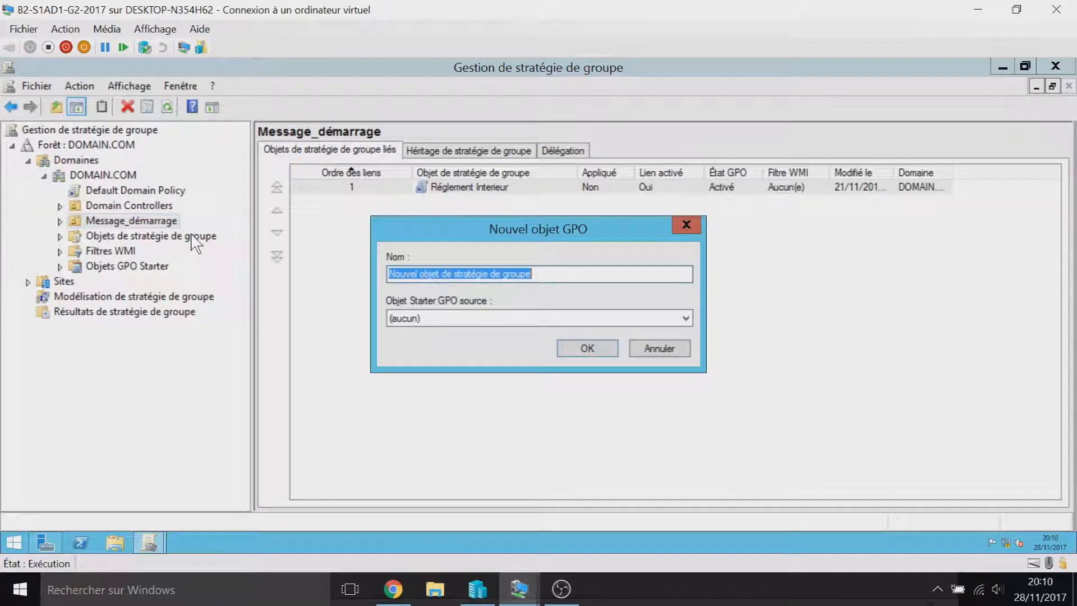
key(BackSpace)
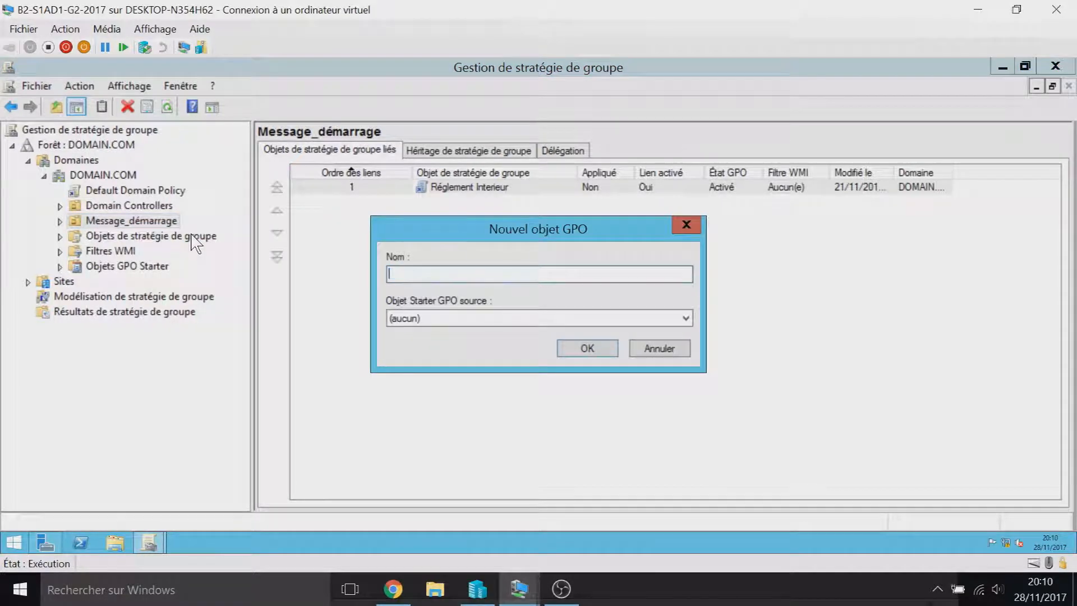
text(Déploiment)
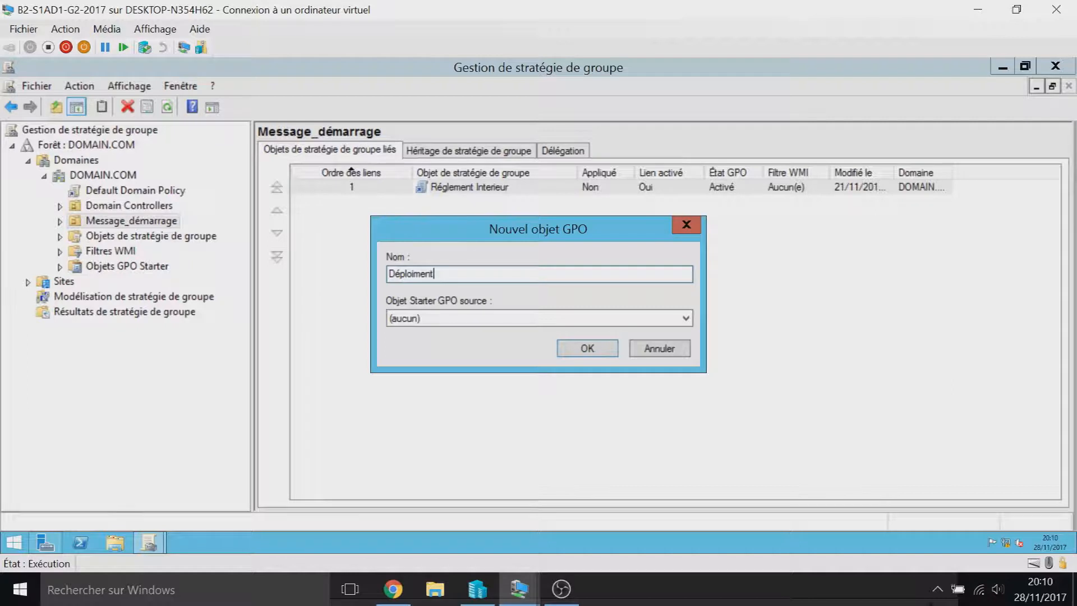
text( des MSI)
click(583, 348)
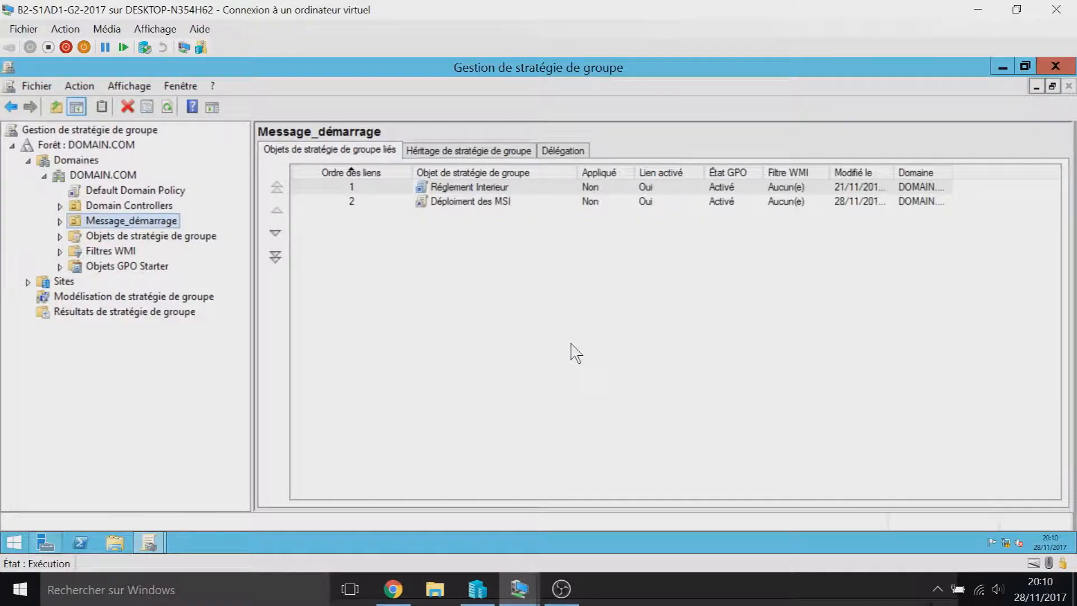
Step: Open the Déploiment des MSI policy for editing and display Installation de logiciel under the user configuration's software settings
click(480, 203)
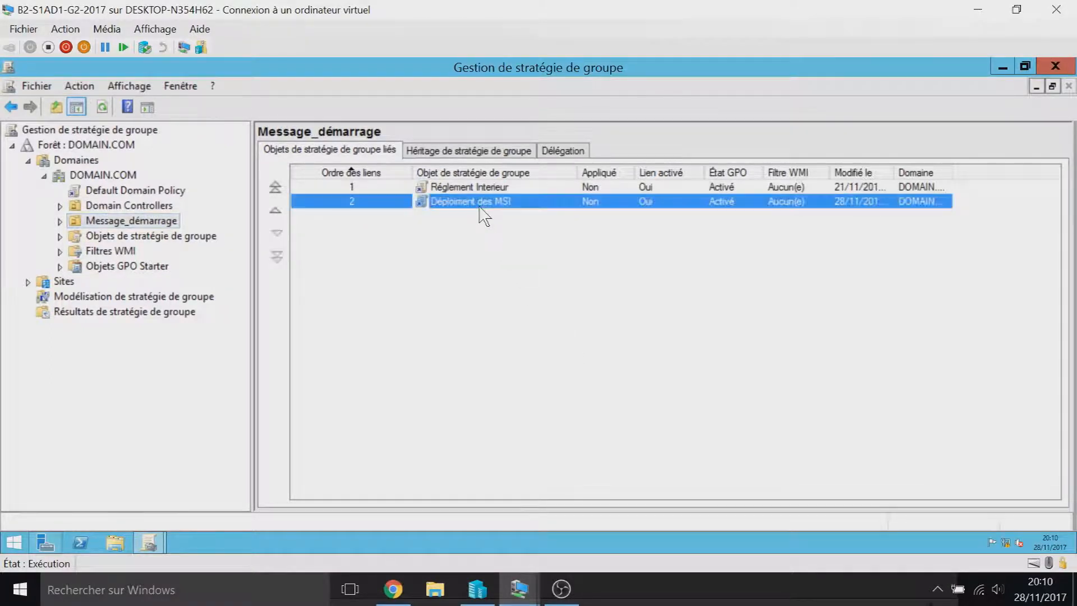
right_click(480, 204)
click(522, 213)
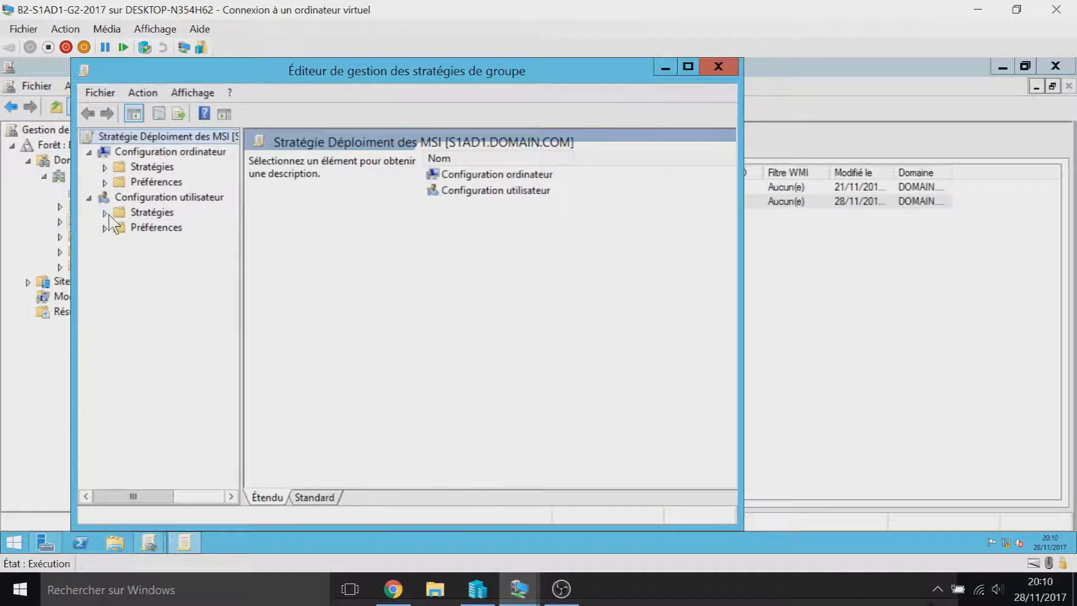
click(105, 213)
click(121, 227)
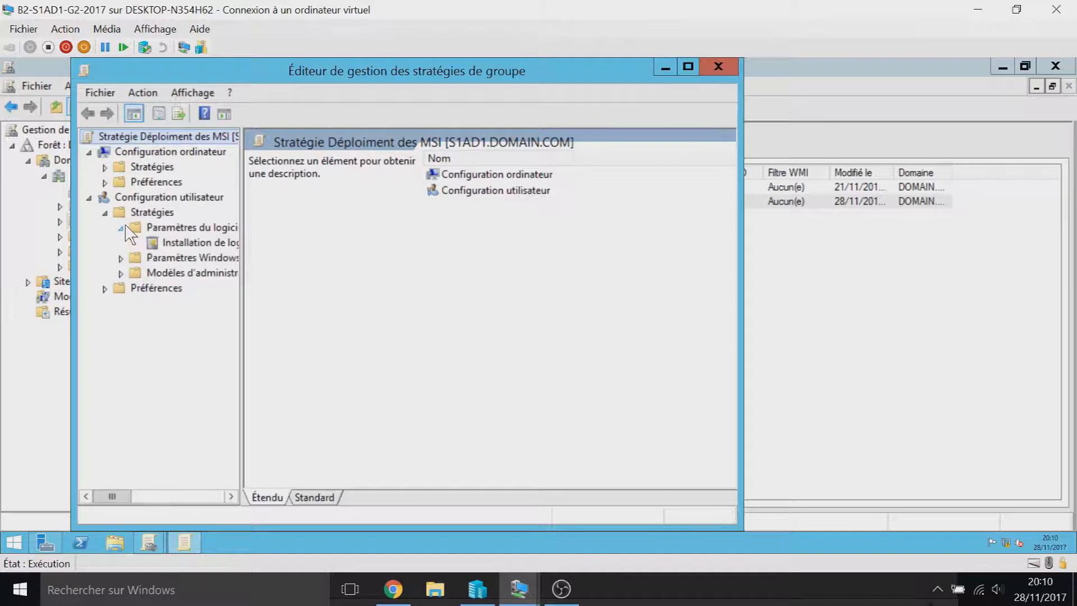
click(182, 243)
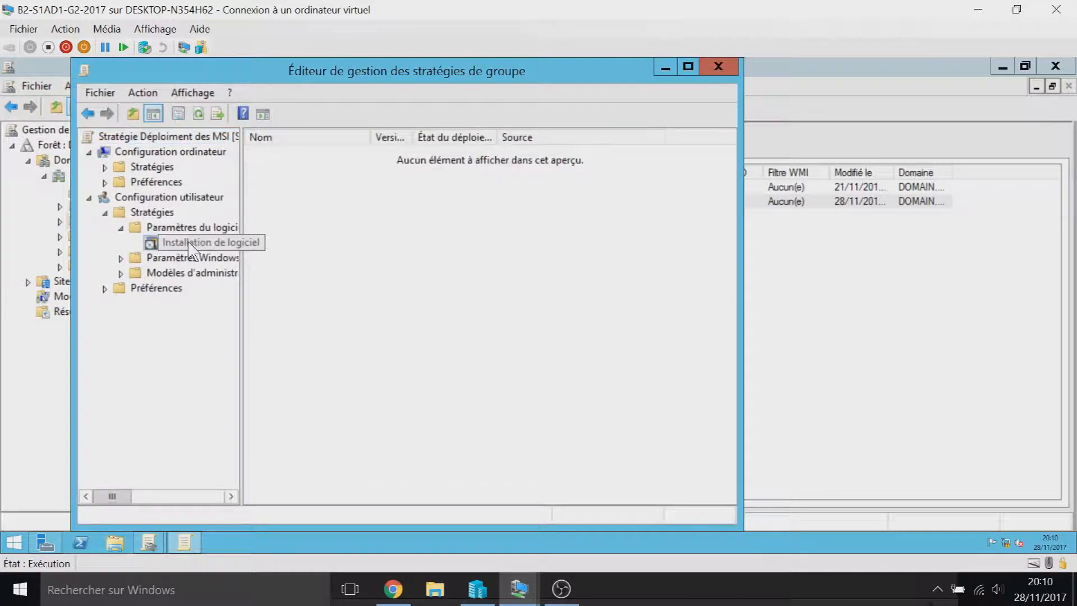
Step: Start adding a new software installation package and select the FirefoxESR-52.4.1-fr installer
right_click(337, 195)
mouse_move(478, 216)
click(557, 207)
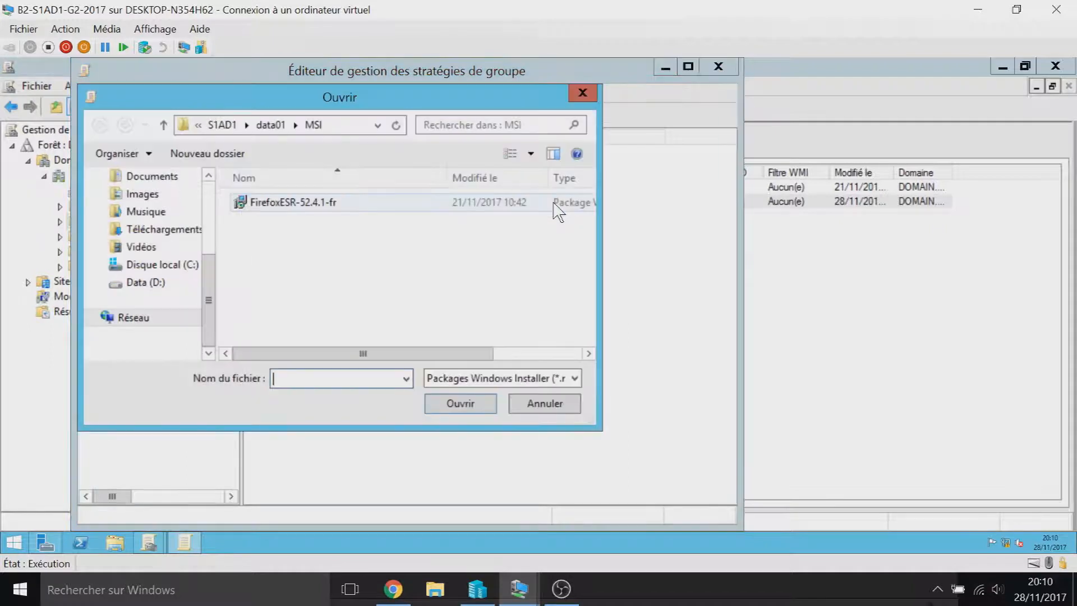
click(318, 212)
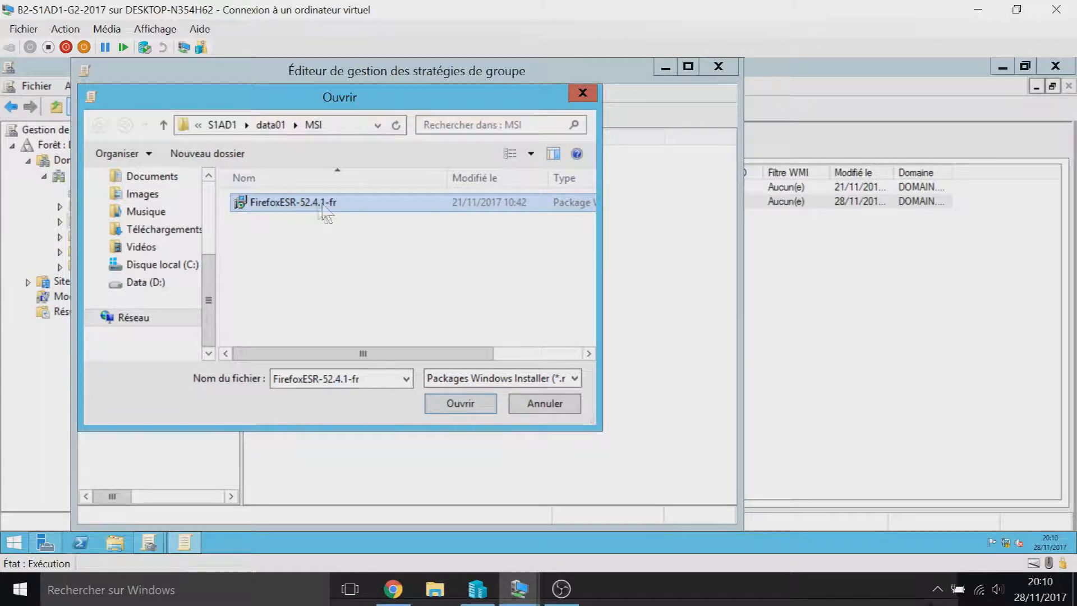
click(318, 204)
click(384, 203)
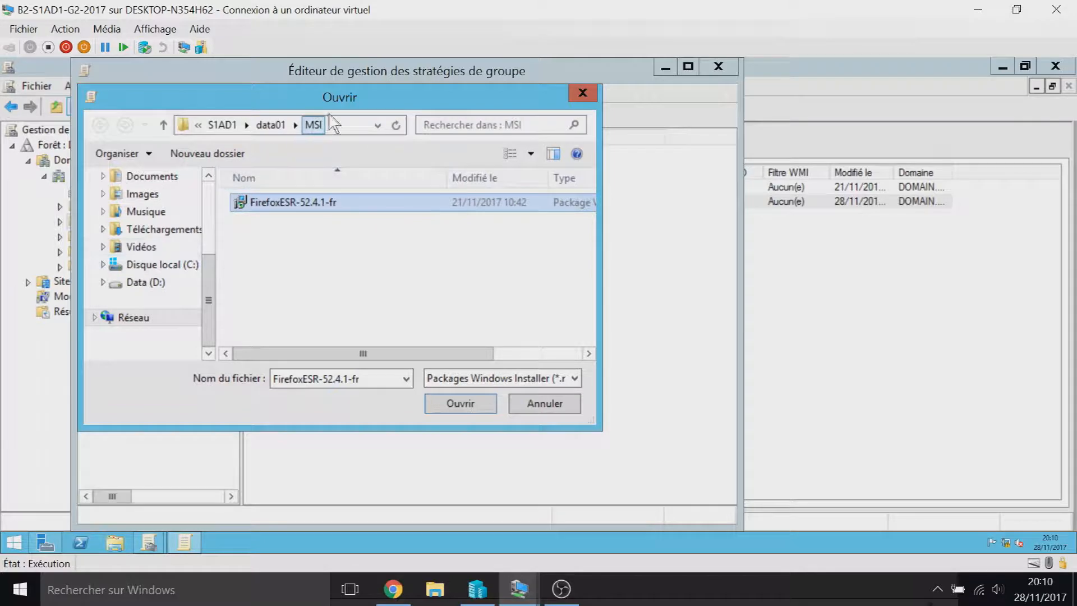
Step: Add FirefoxESR-52.4.1-fr from the network path \\S1AD1\data01\MSI with the deployment type Attribué
click(346, 126)
key(BackSpace)
text(\S1AD1)
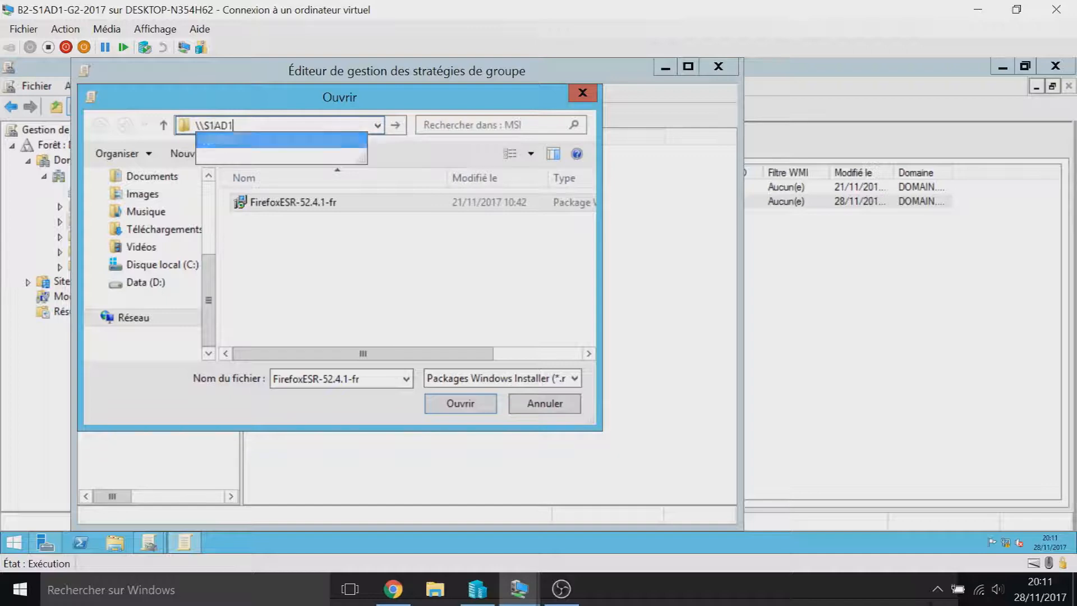
key(Down)
key(Return)
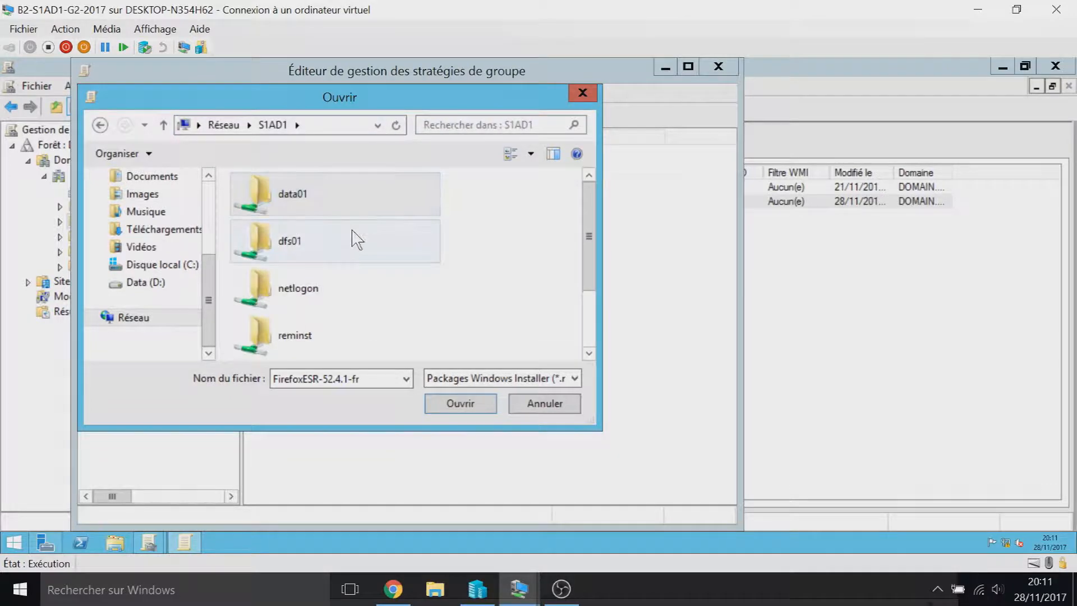
double_click(356, 211)
double_click(299, 208)
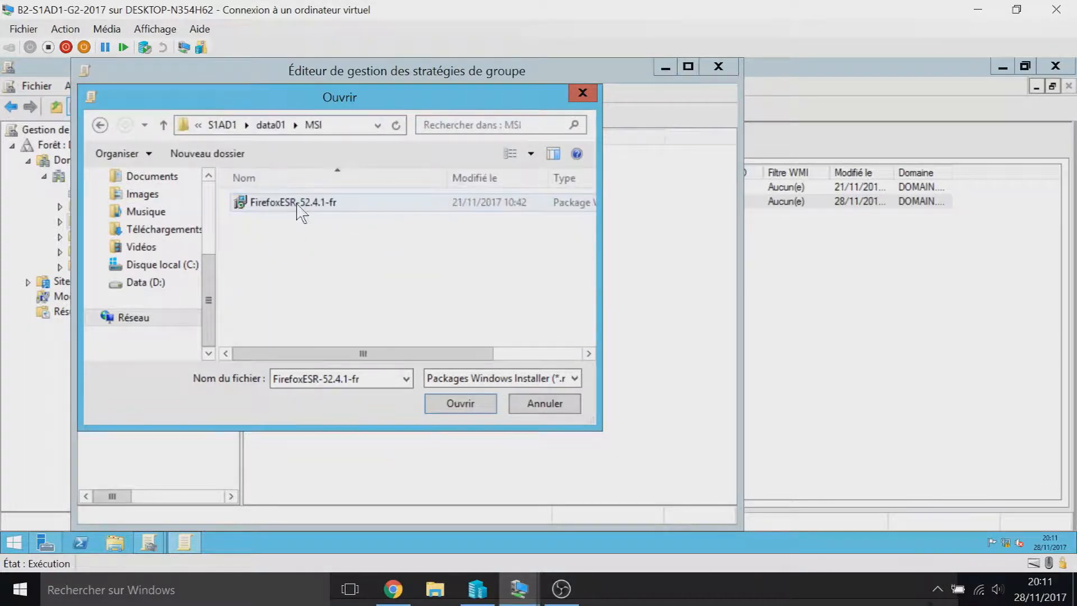
double_click(297, 203)
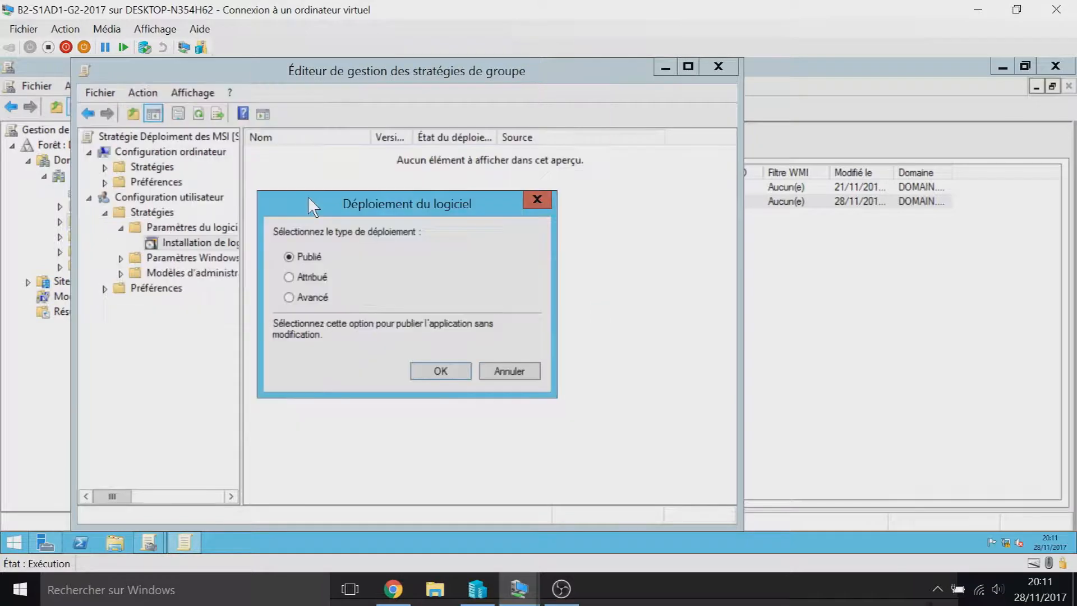
click(294, 278)
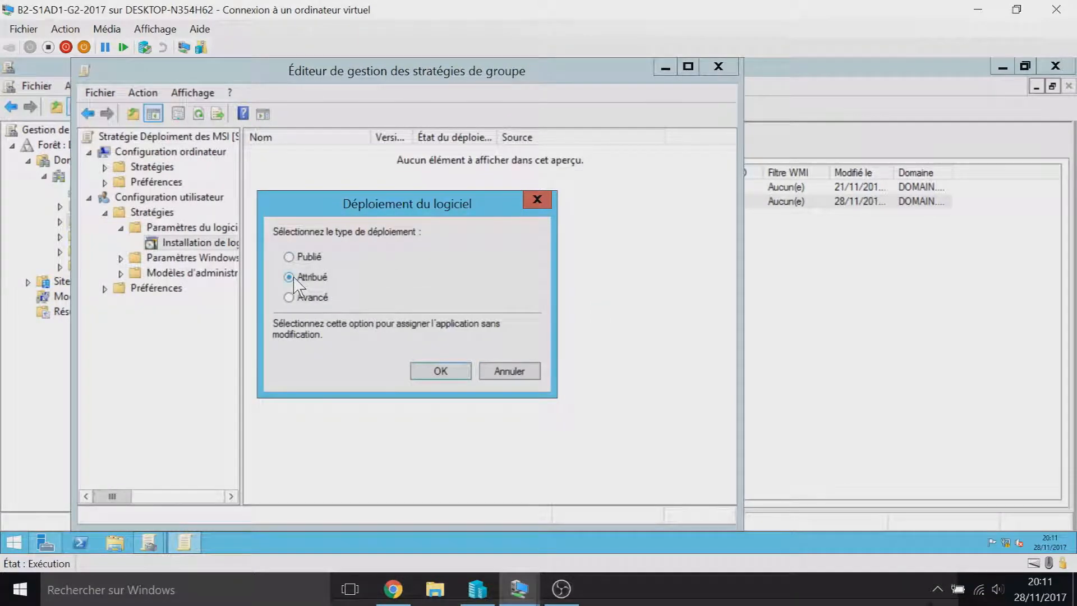
click(452, 371)
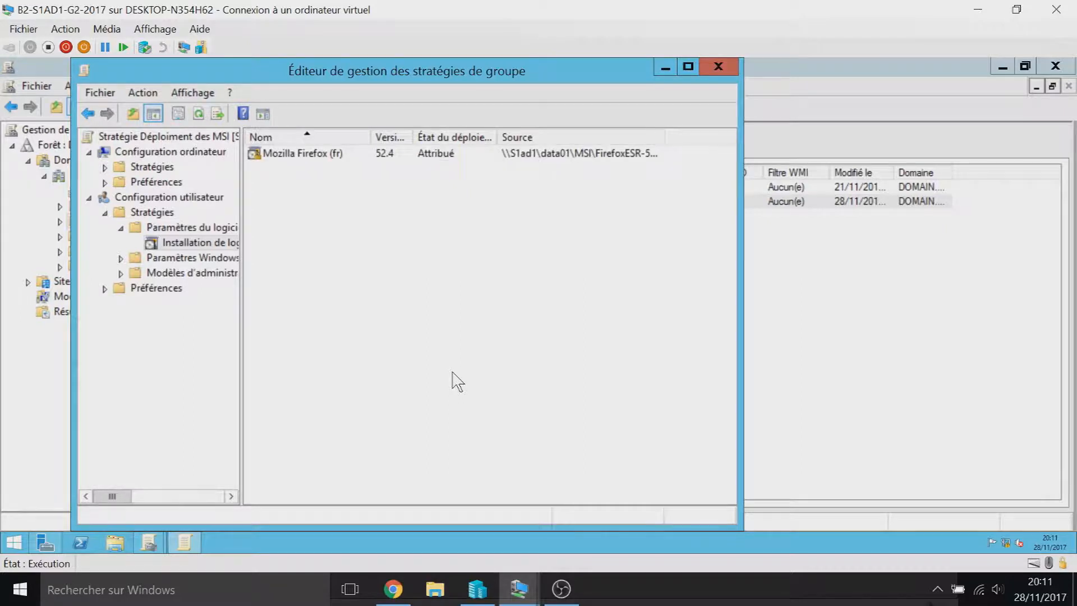
Step: Enable "Installer cette application lors de l'ouverture de session" for the Mozilla Firefox (fr) package, and close the policy editor and management console
click(398, 156)
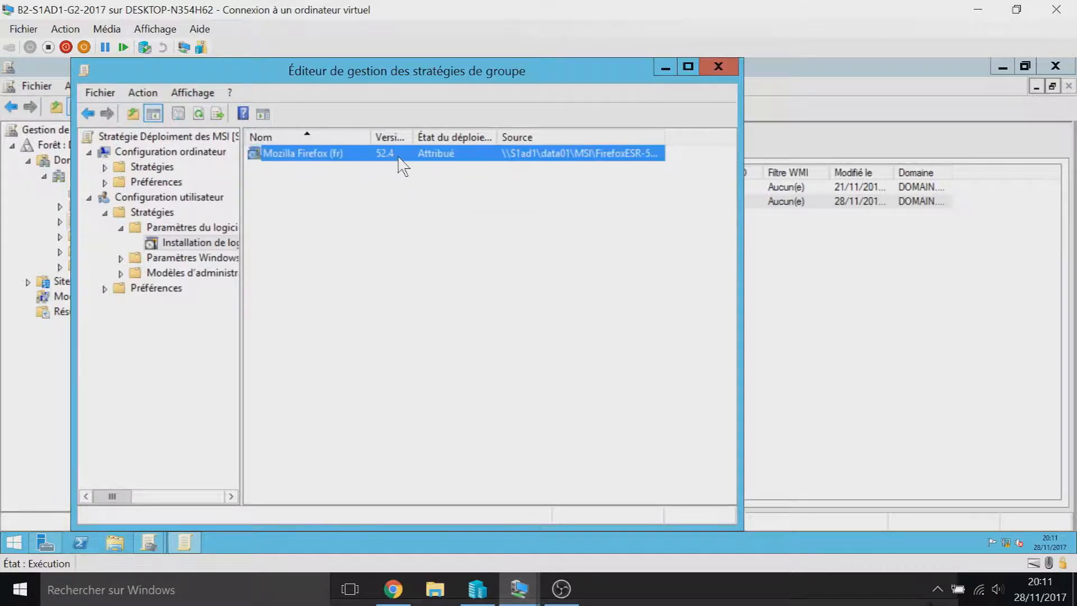
right_click(399, 159)
click(464, 275)
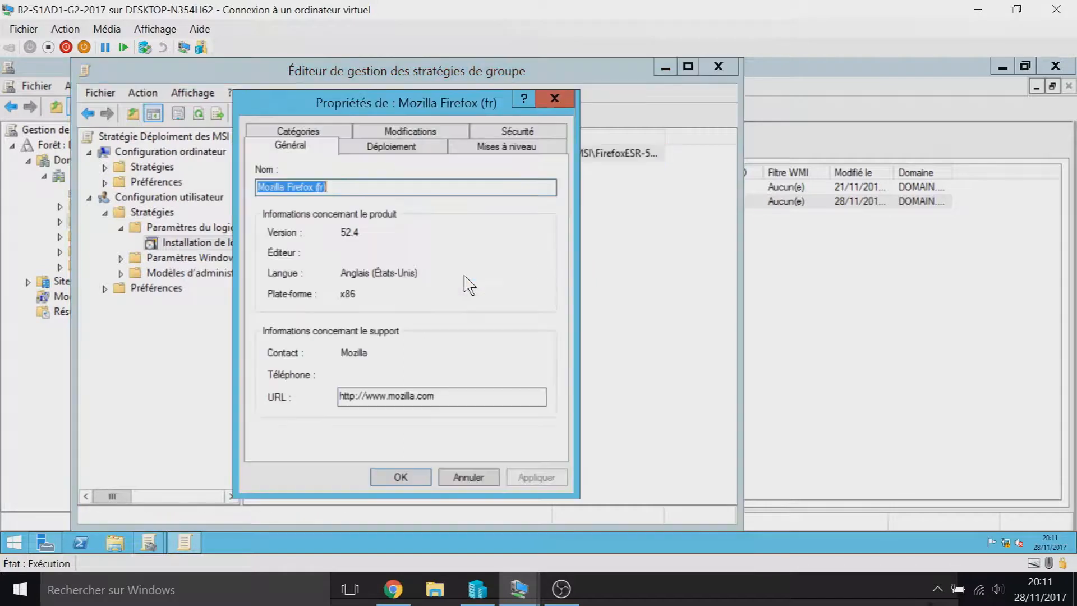
click(415, 150)
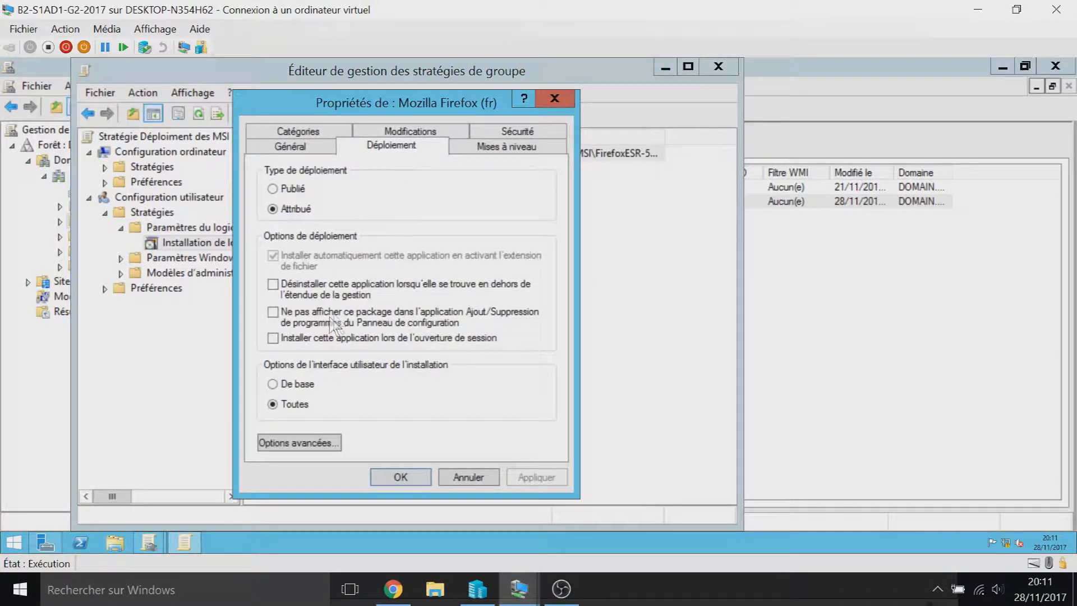
click(273, 338)
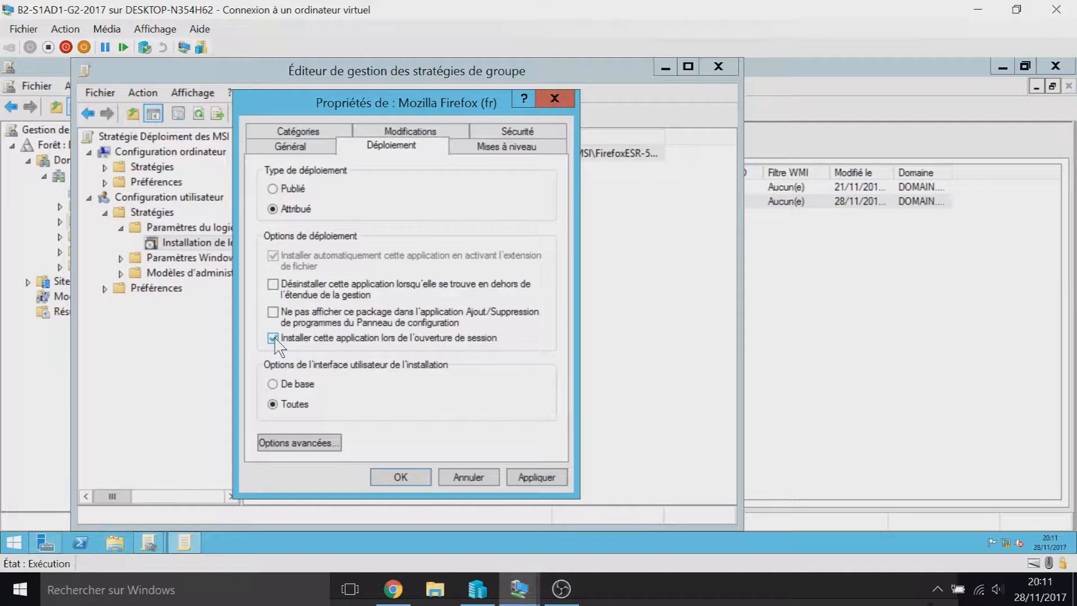
click(539, 481)
click(410, 478)
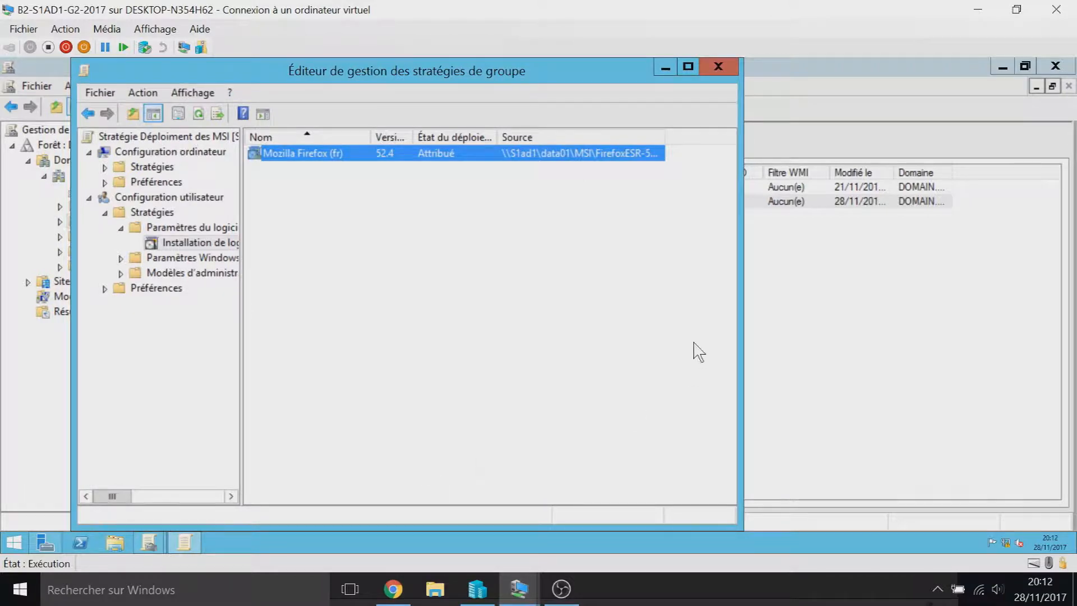
click(718, 66)
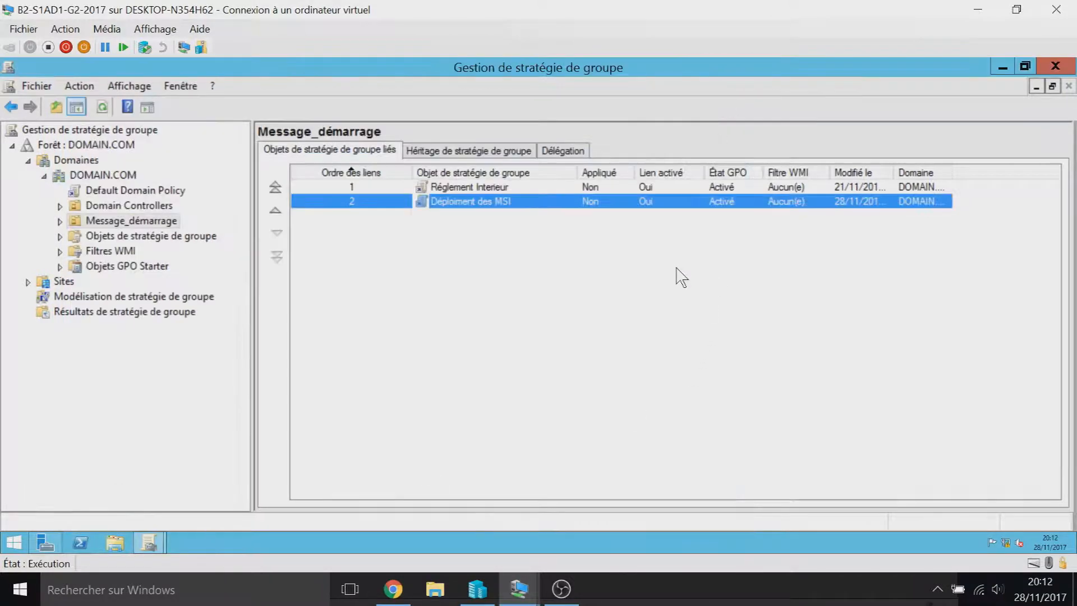
click(1054, 67)
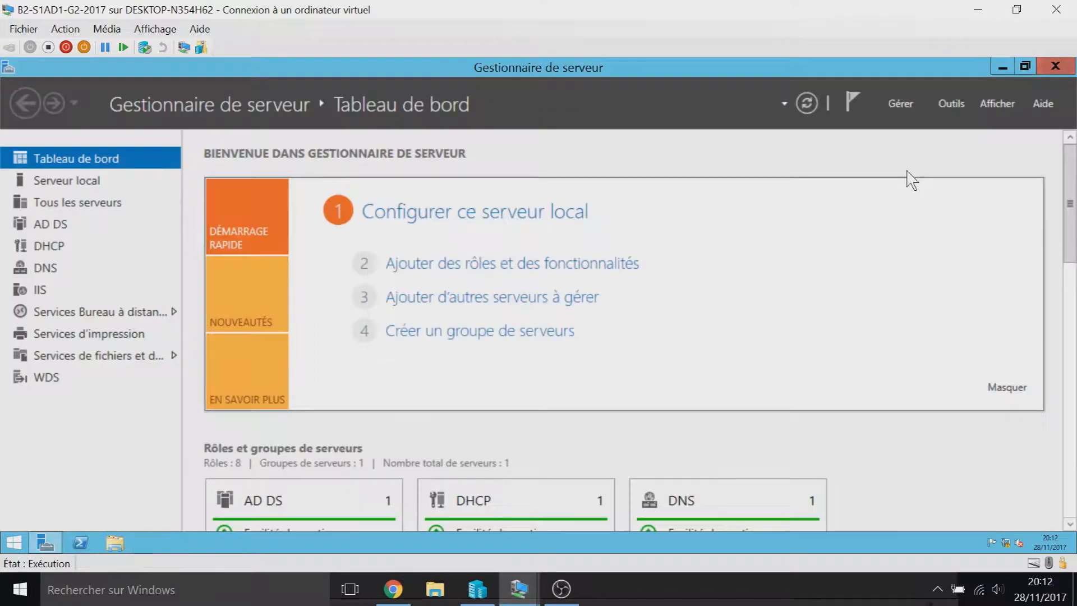
Step: Check the members of the Message_démarrage organizational unit in Utilisateurs et ordinateurs Active Directory, and close the console
click(953, 105)
scroll(942, 303, down, 5)
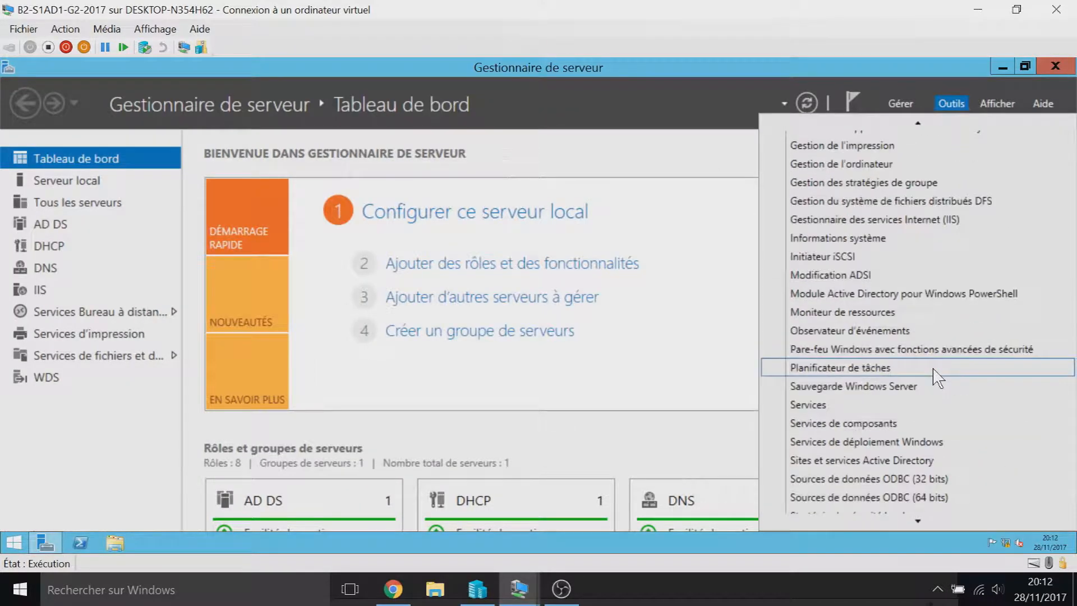
click(913, 432)
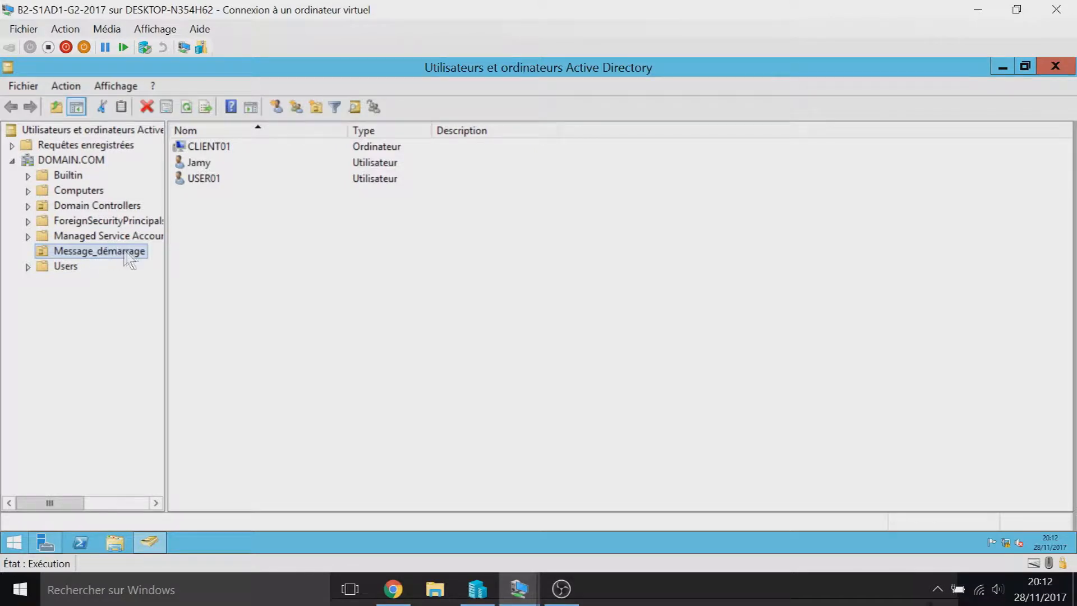
click(239, 203)
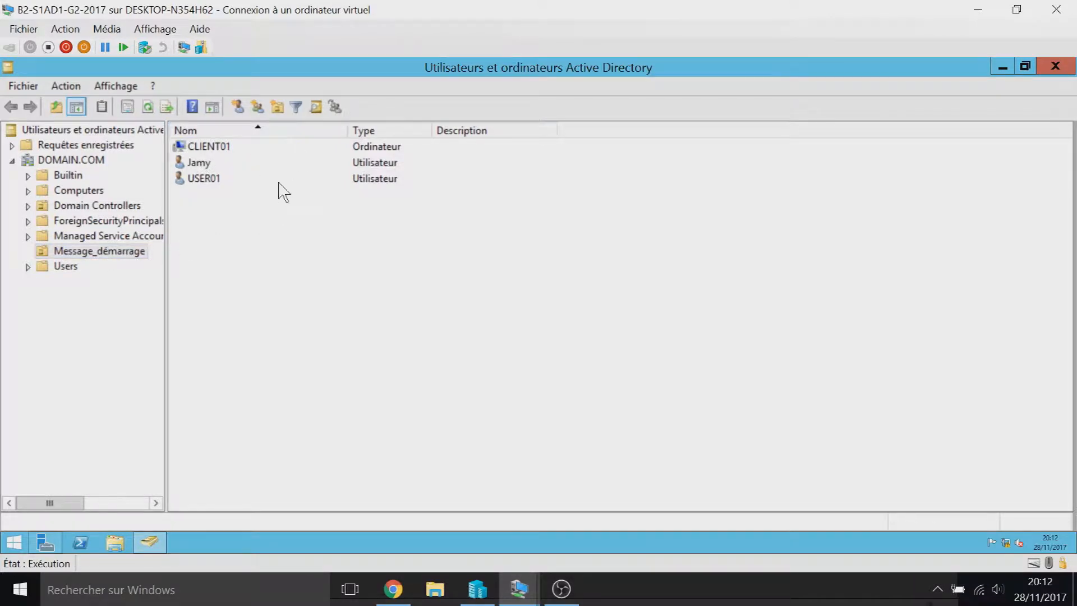
click(1068, 70)
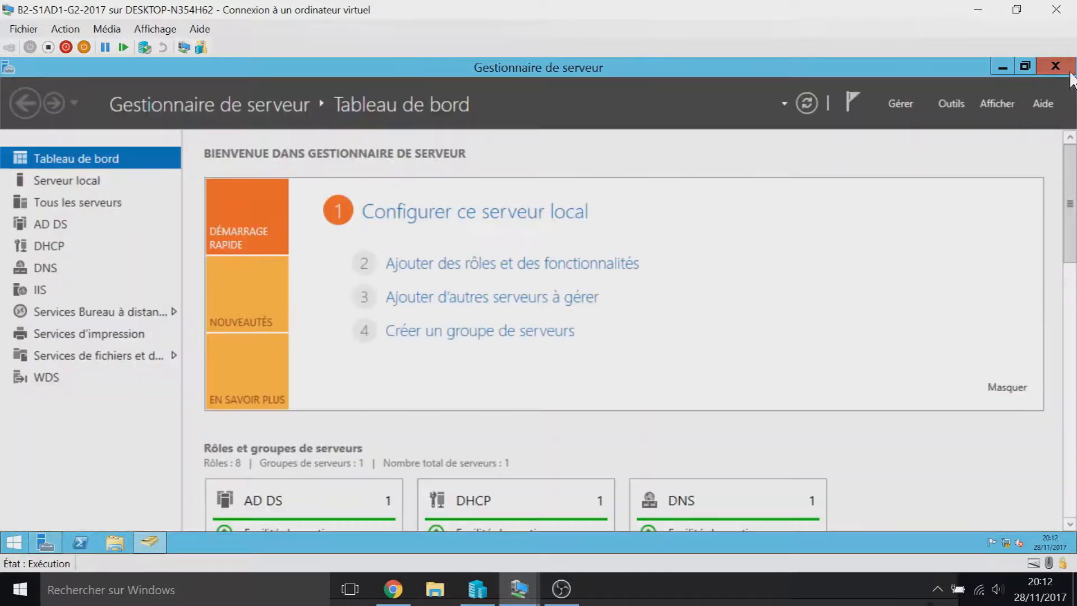
Step: Close the server manager and force a group policy update by running gpupdate /Force in an administrator command prompt
click(1055, 66)
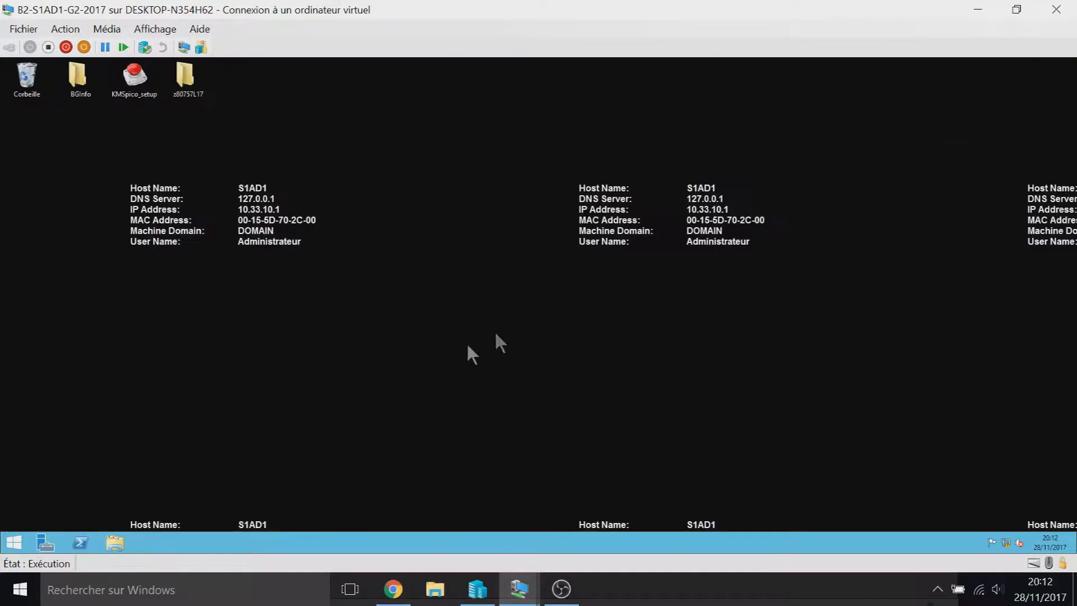
right_click(15, 543)
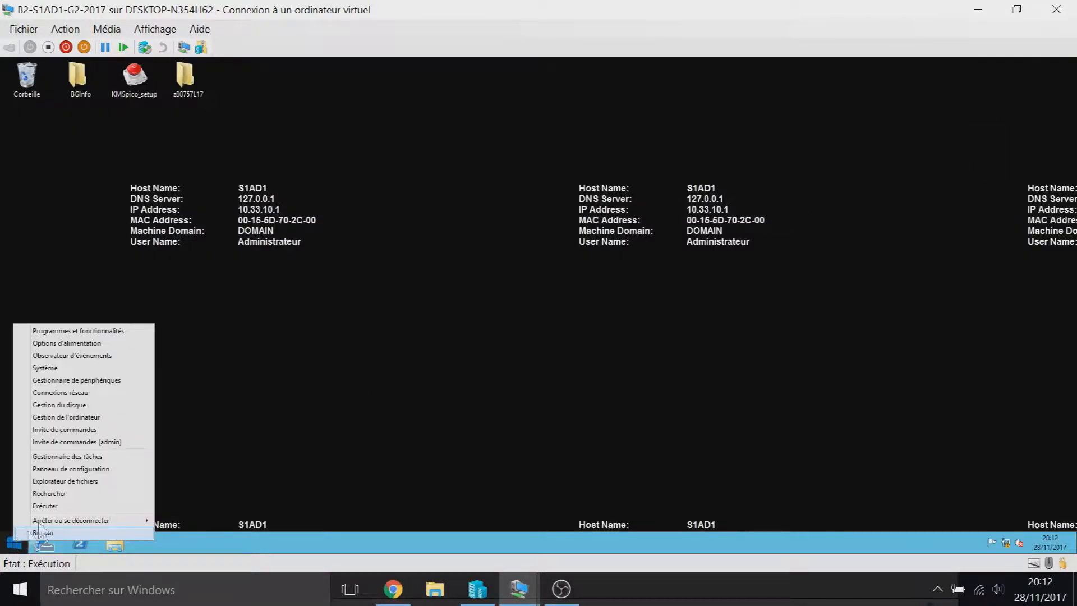
click(87, 443)
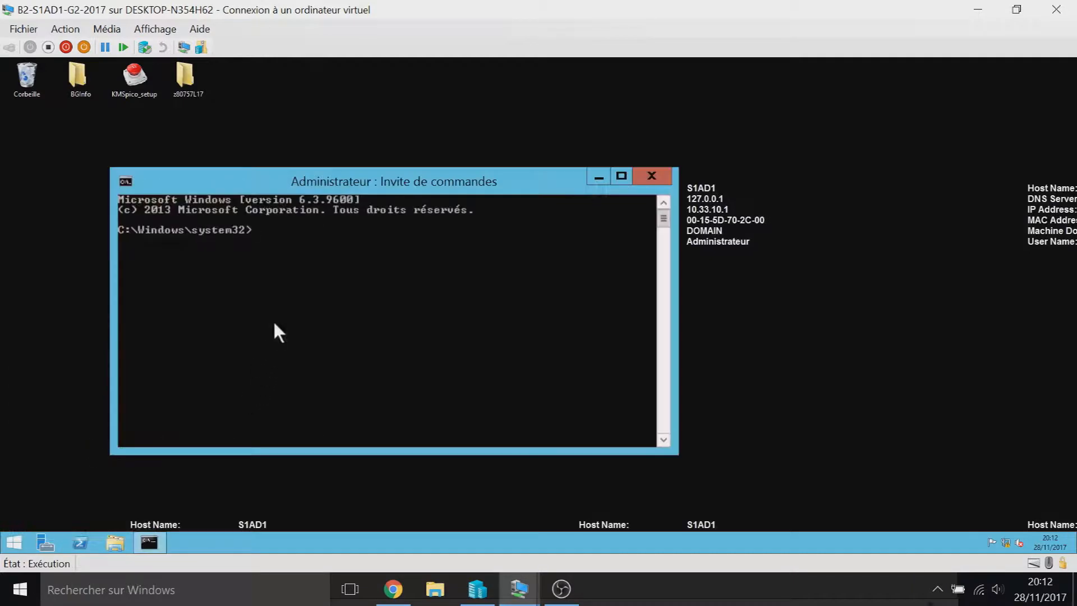
text(gpupdate /Force)
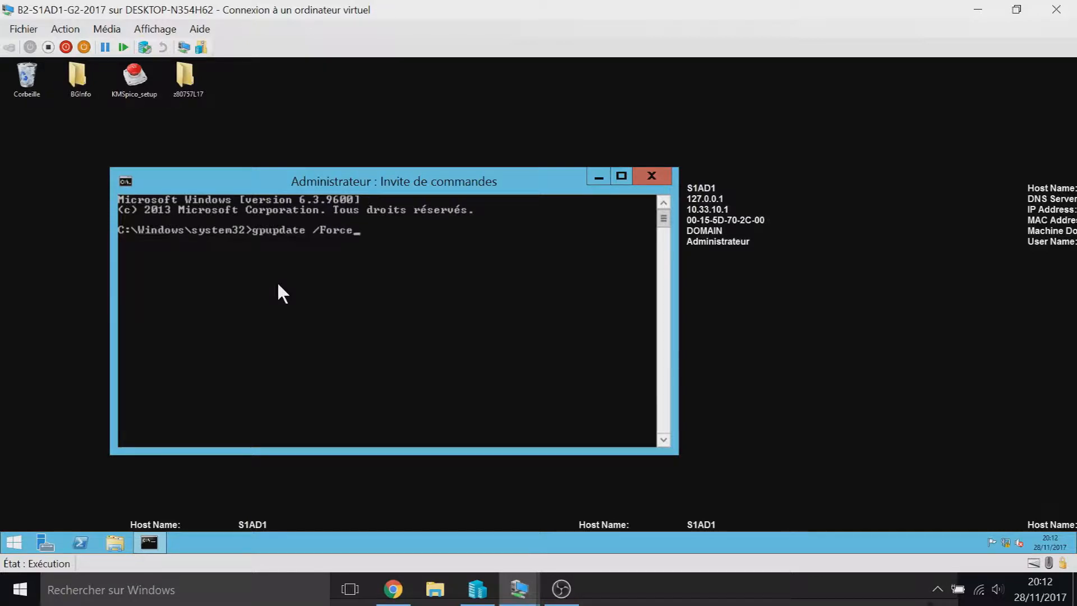
key(Return)
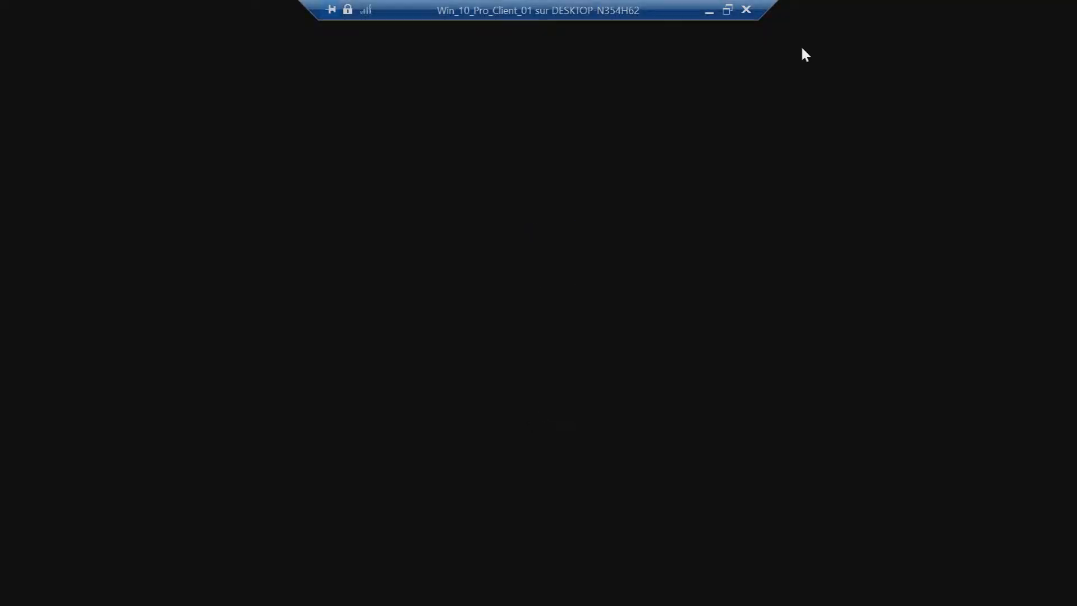
Step: Sign in to the Win_10_Pro_Client_01 virtual machine on DOMAIN as User01, entering the account password
click(480, 331)
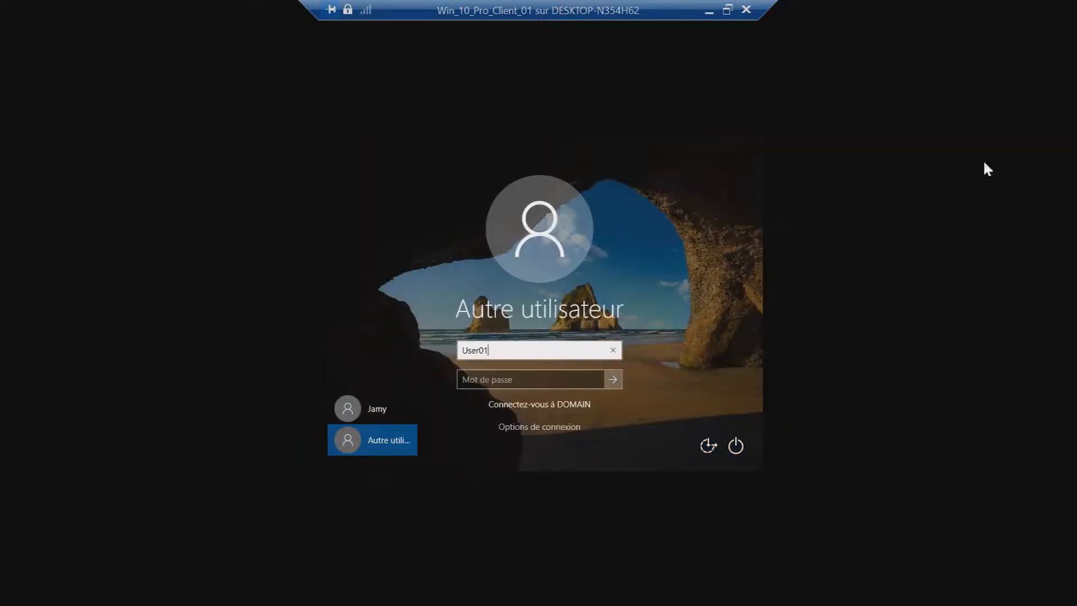
click(557, 384)
text(•••••)
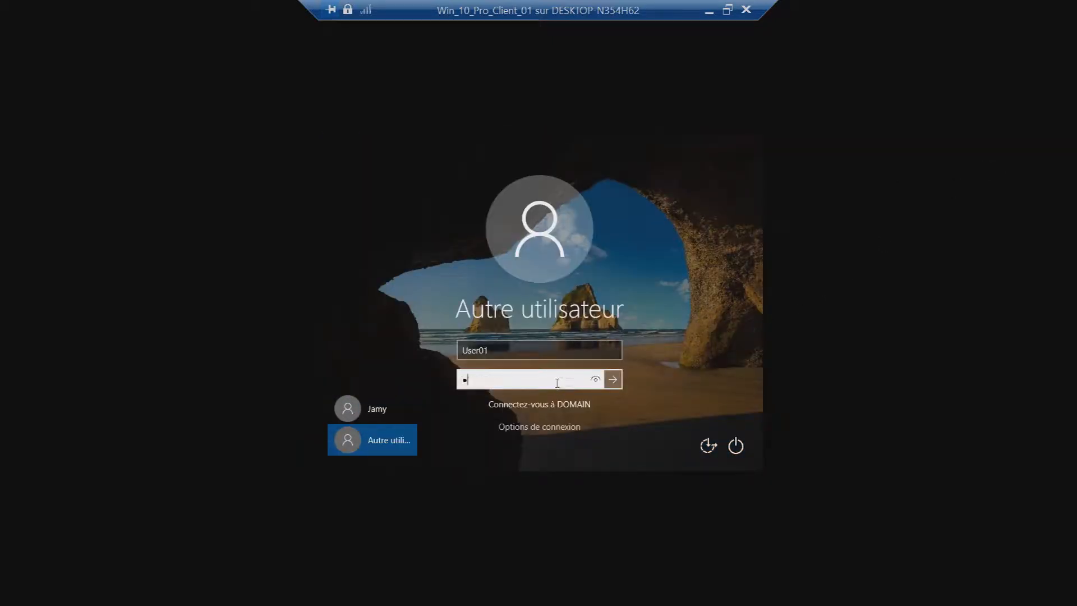
text(•)
key(BackSpace)
key(BackSpace)
key(BackSpace)
key(BackSpace)
key(BackSpace)
key(BackSpace)
text(••••••••)
key(Return)
Step: Search Windows for "ajou" and open the Ajouter ou supprimer des programmes settings
click(240, 588)
text(ajou)
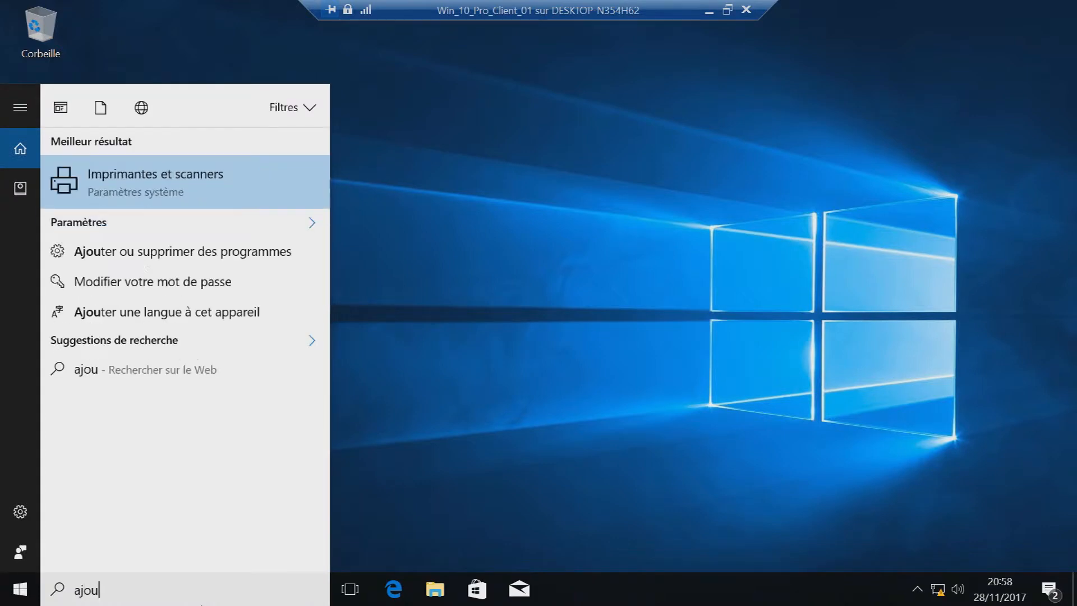
key(Down)
key(Down)
key(Return)
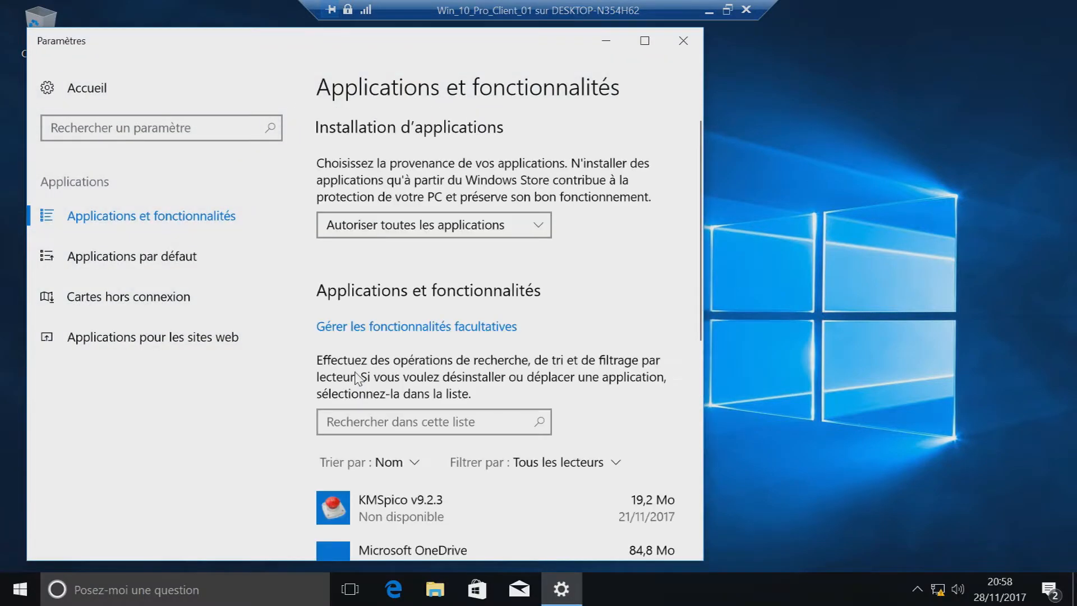
Step: Check the installed applications list for Mozilla Firefox (fr), expand its entry to view the version, and close the settings
scroll(542, 296, down, 3)
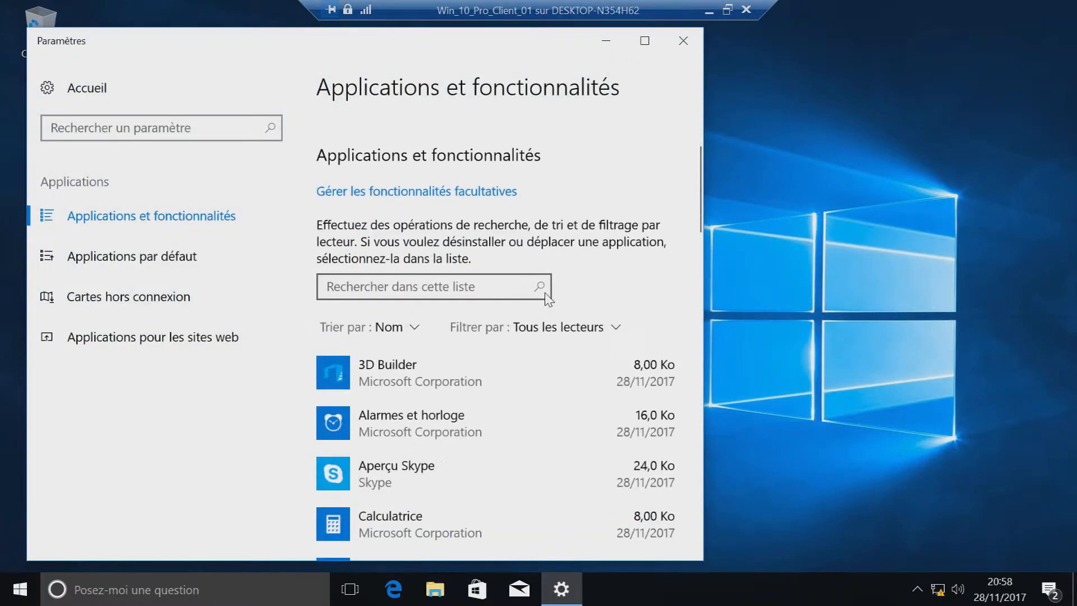
scroll(564, 294, down, 10)
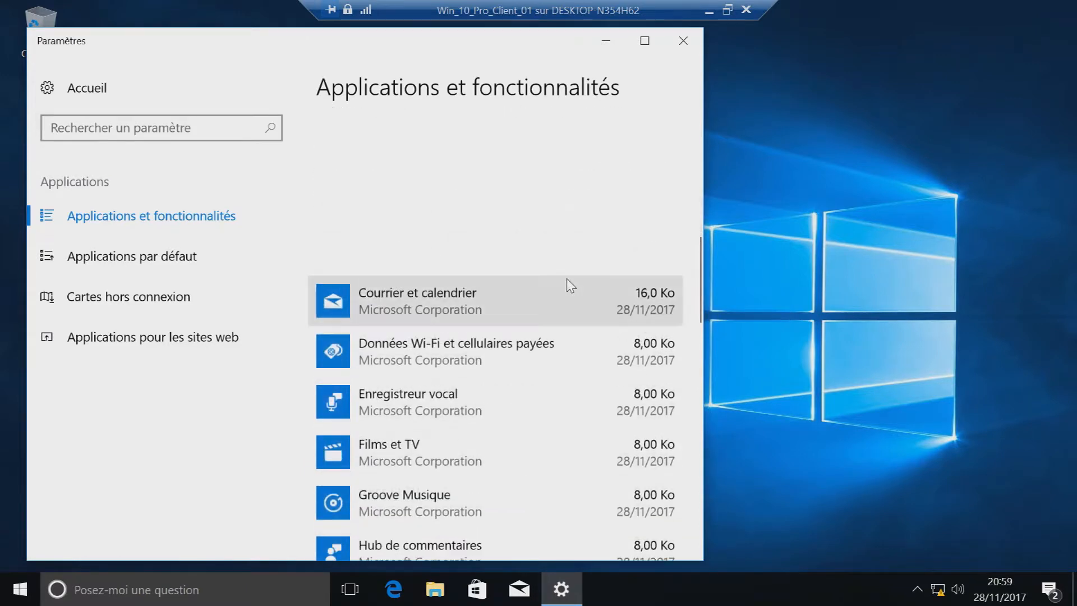
scroll(581, 328, down, 4)
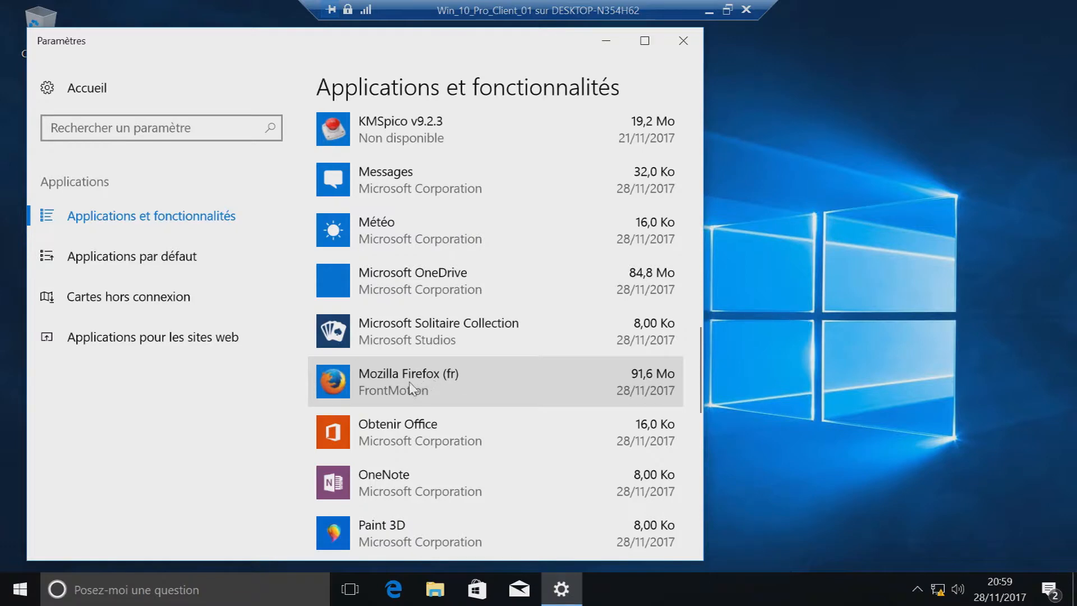
click(384, 395)
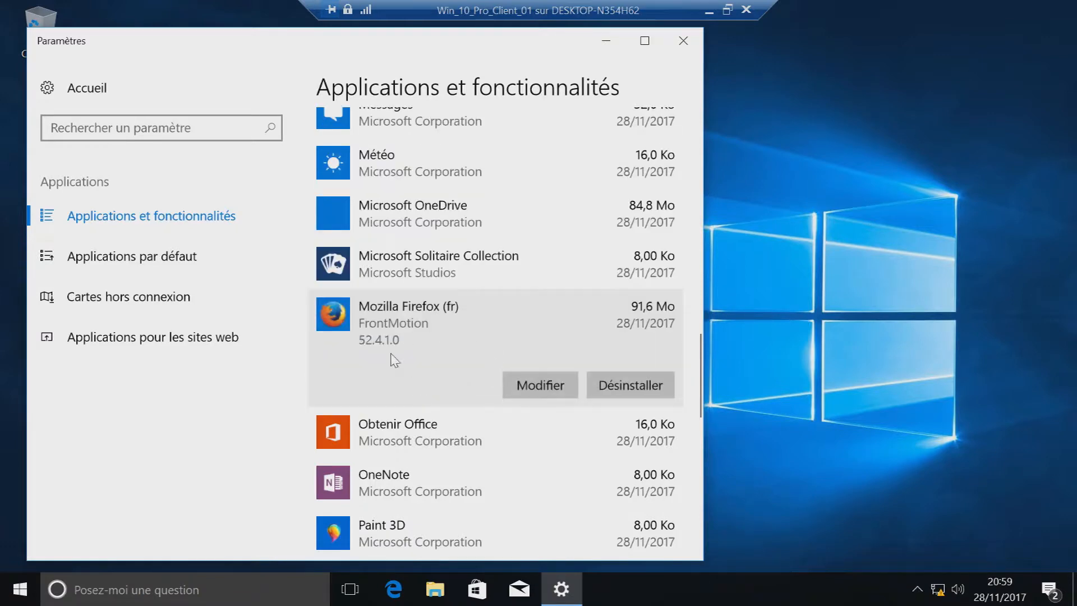
click(682, 40)
Step: Launch Mozilla Firefox with the import option Ne rien importer, and close the browser with all its tabs
click(224, 594)
text(mo)
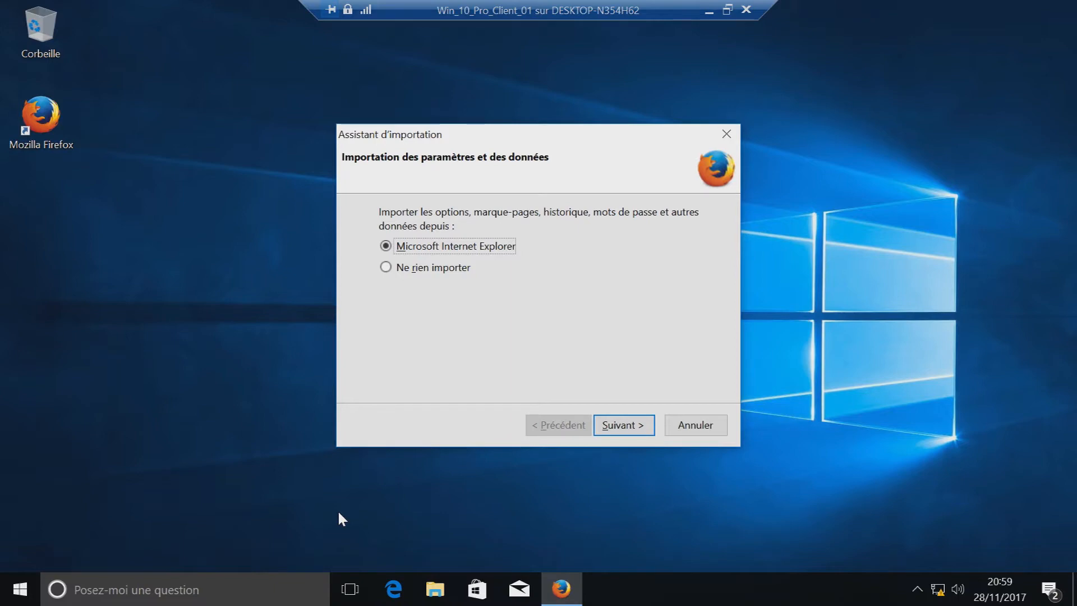
click(416, 270)
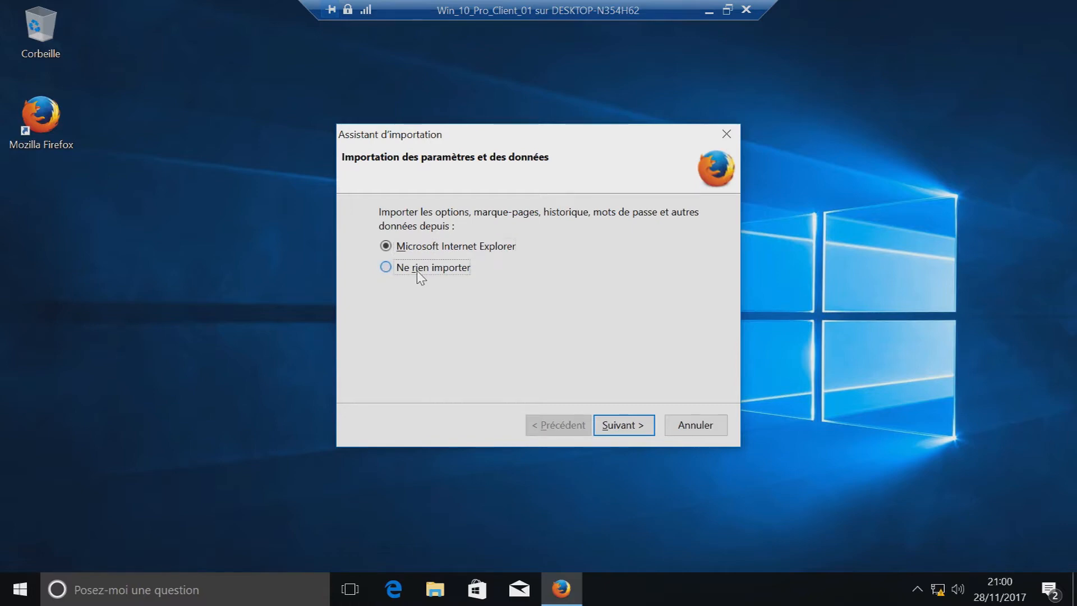
click(618, 429)
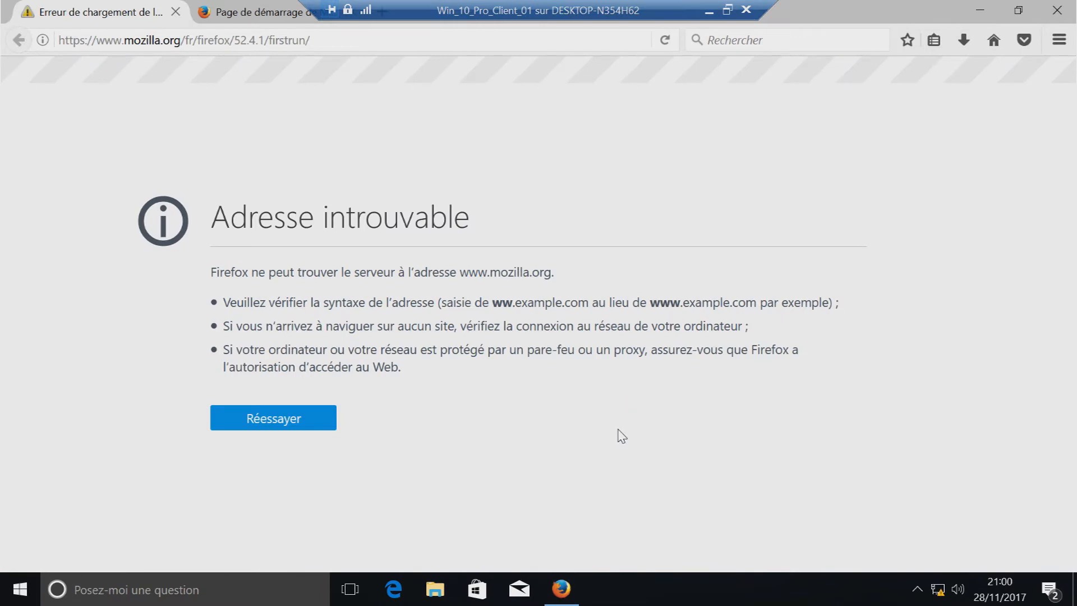
click(1060, 17)
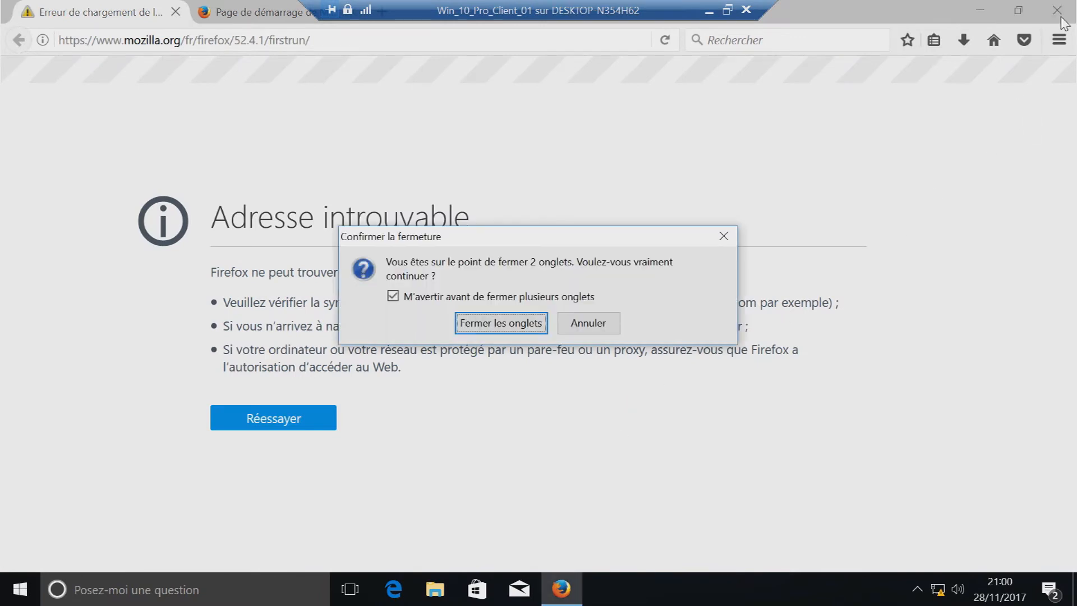
click(523, 321)
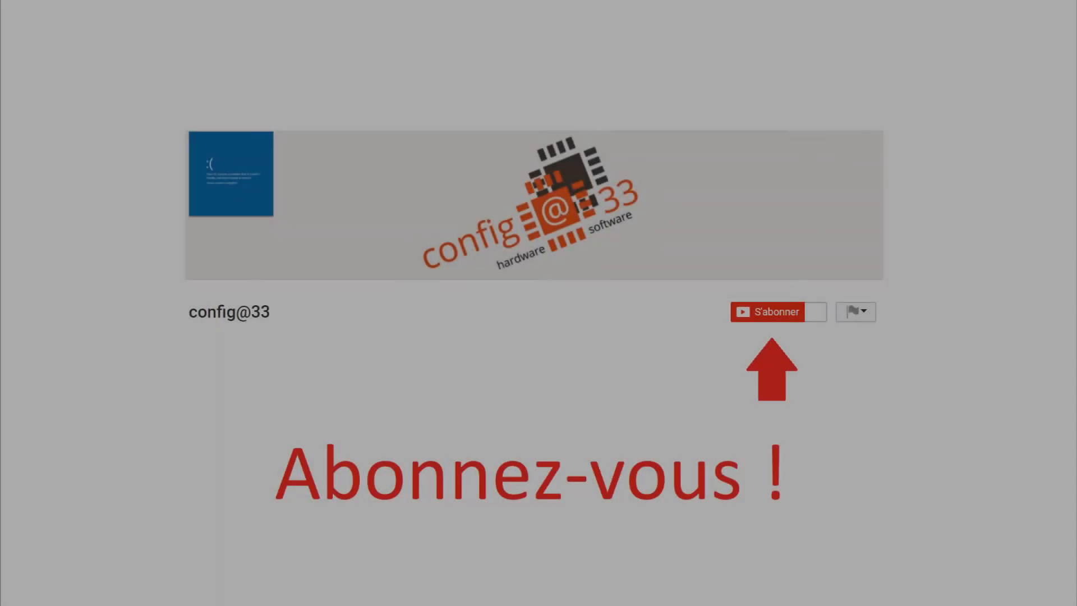